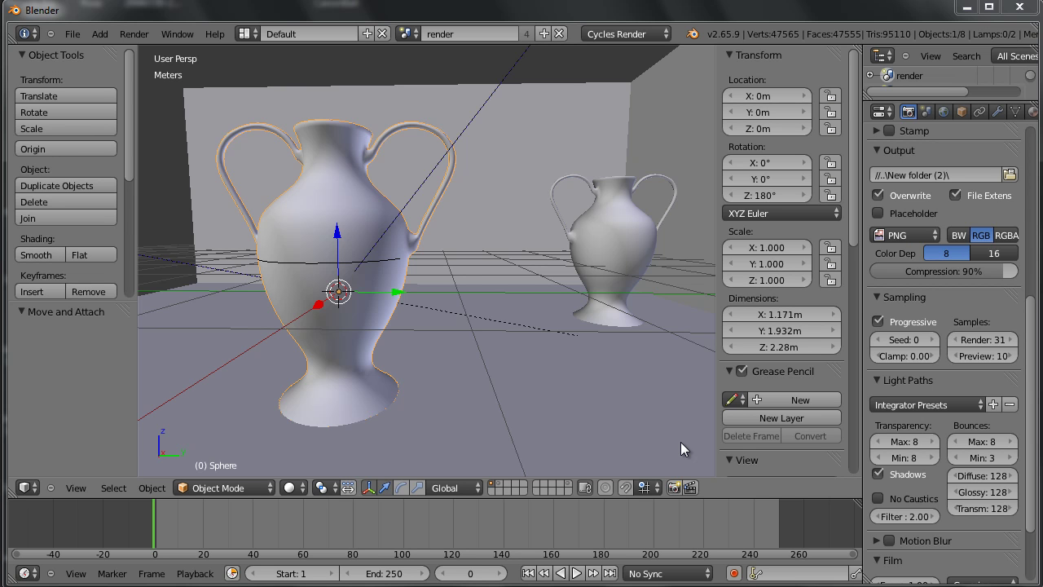
Widen the Properties editor and collapse and re-expand the Sampling panel so labels like Filter Glossy show in full
middle_drag(681, 442, 627, 367)
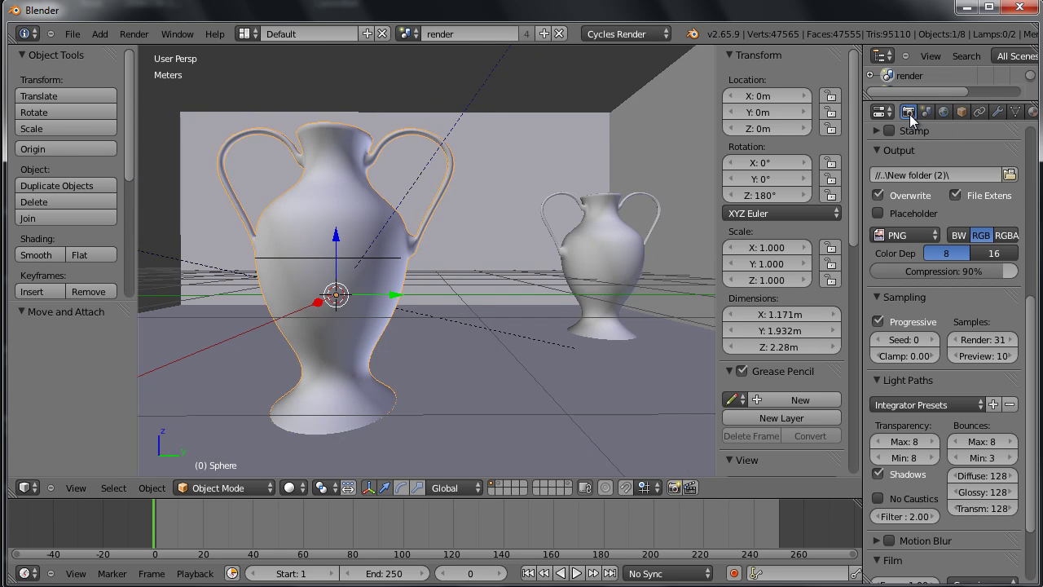
drag(864, 134, 789, 134)
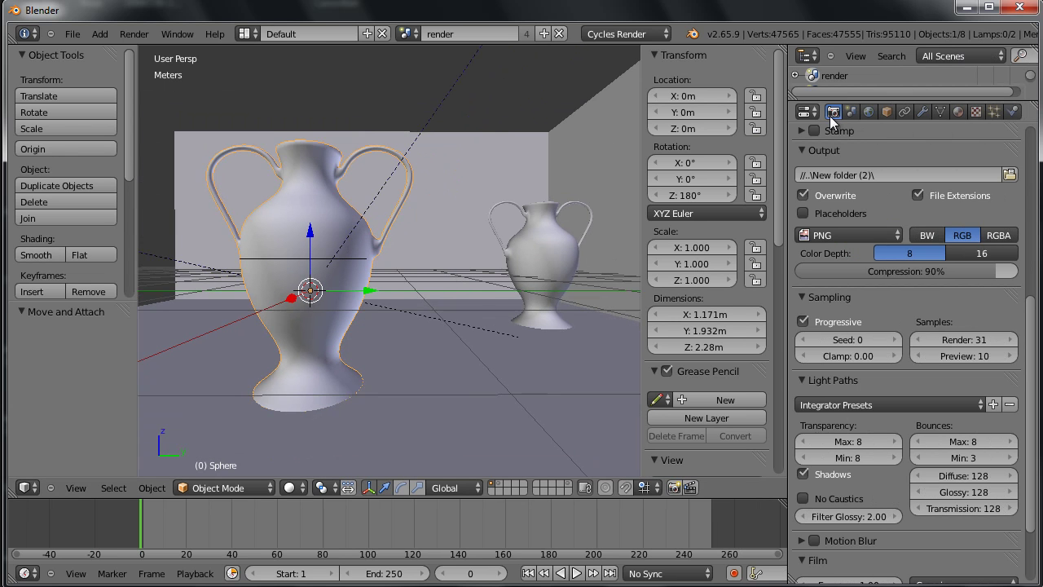
click(799, 297)
click(799, 297)
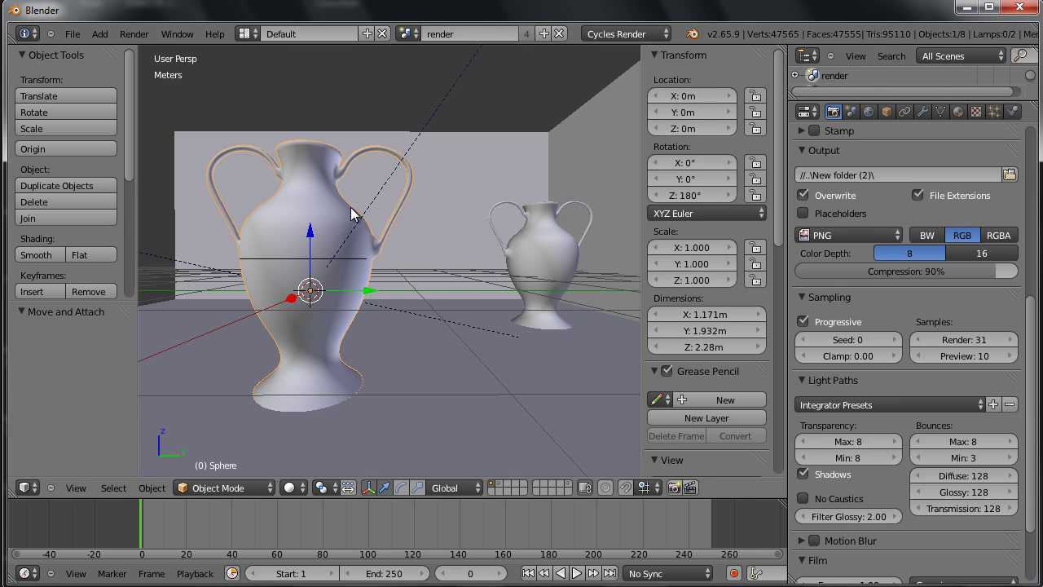
Render the frame with Cycles (F12) and zoom into the partly finished tiles
key(F12)
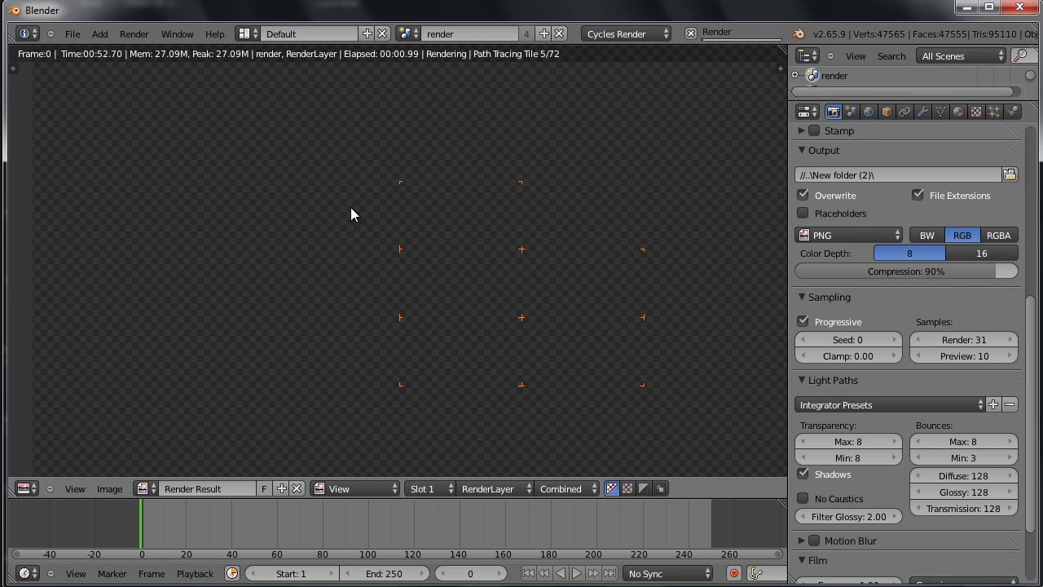
scroll(525, 277, up, 3)
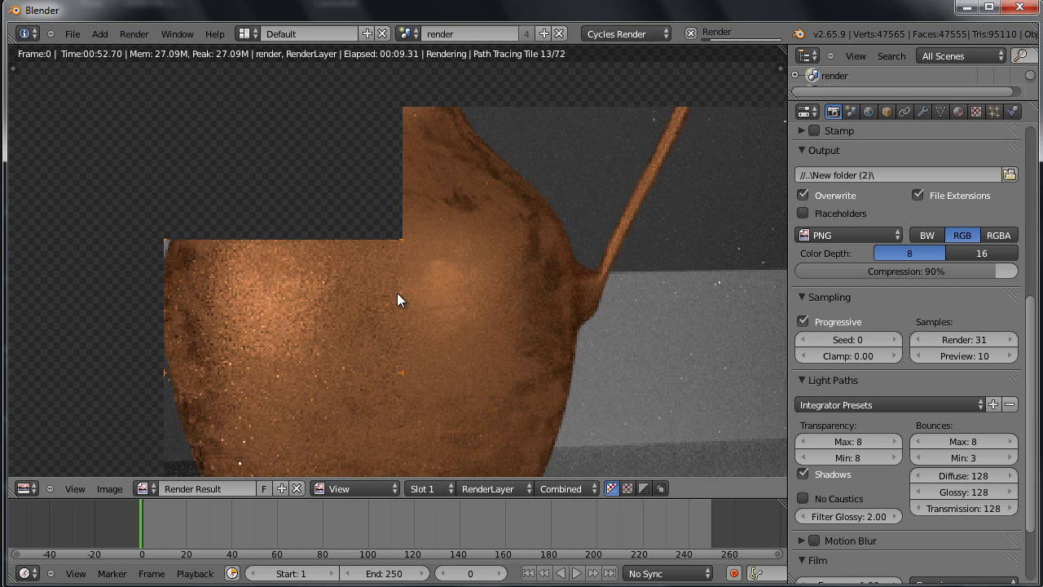
scroll(396, 296, down, 4)
middle_drag(376, 314, 573, 343)
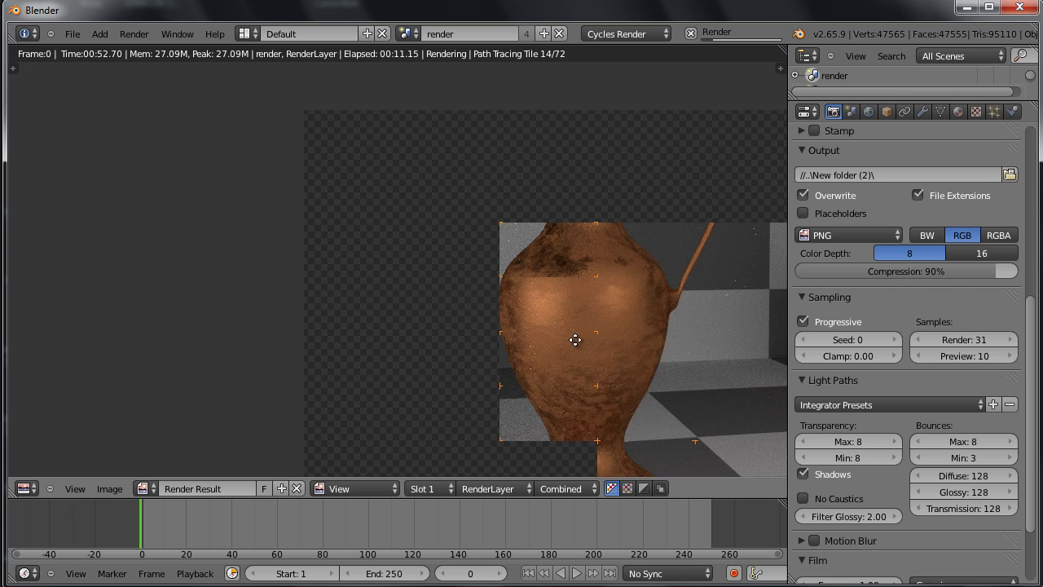
scroll(571, 331, up, 4)
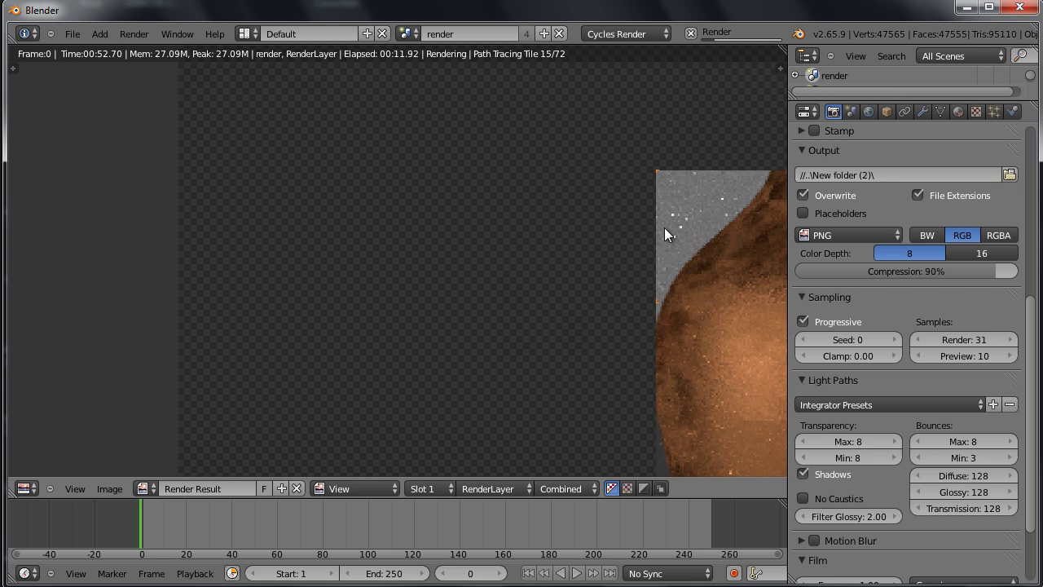
middle_drag(669, 226, 498, 262)
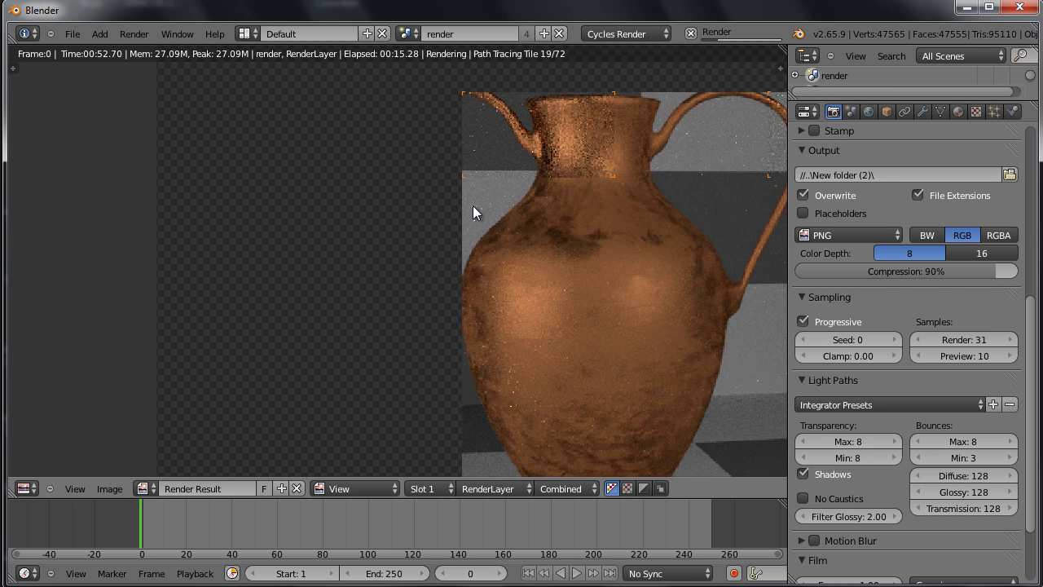
scroll(475, 215, up, 2)
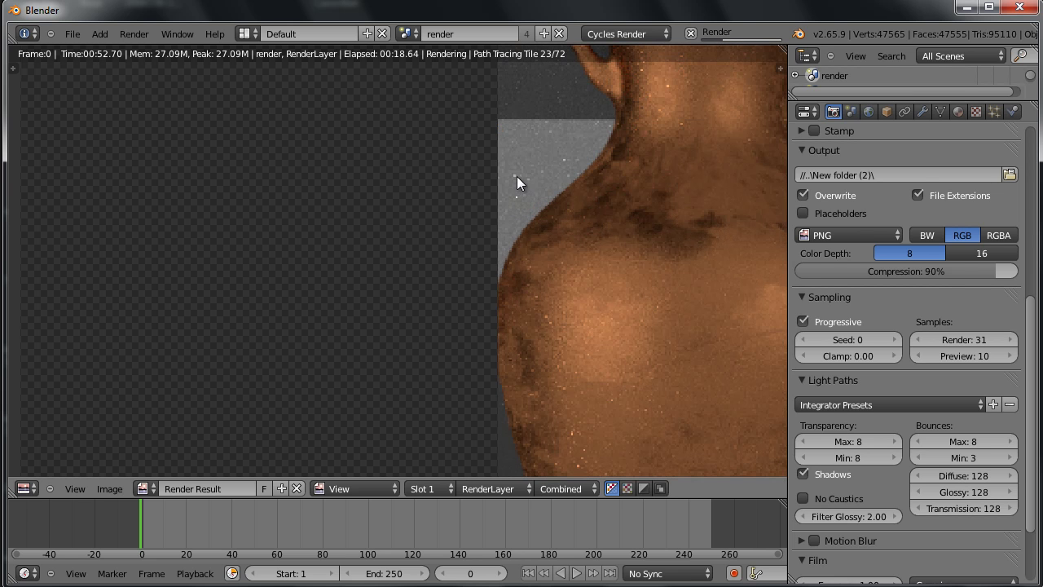
scroll(522, 184, down, 5)
Zoom and pan around the vase and its handle in the Render Result
middle_drag(557, 215, 501, 230)
scroll(473, 253, up, 5)
scroll(475, 243, up, 2)
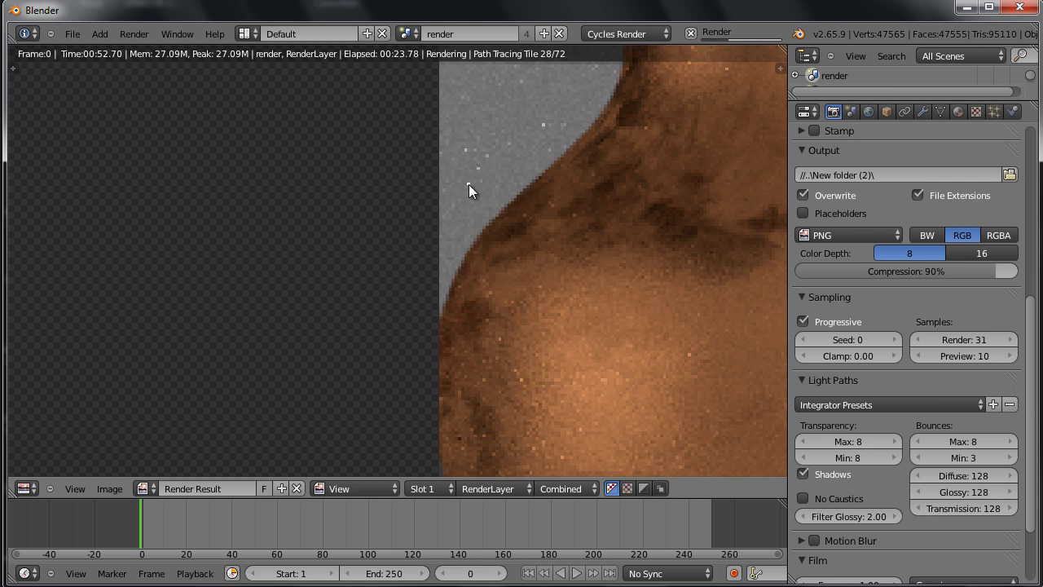
scroll(471, 196, down, 1)
scroll(470, 214, down, 3)
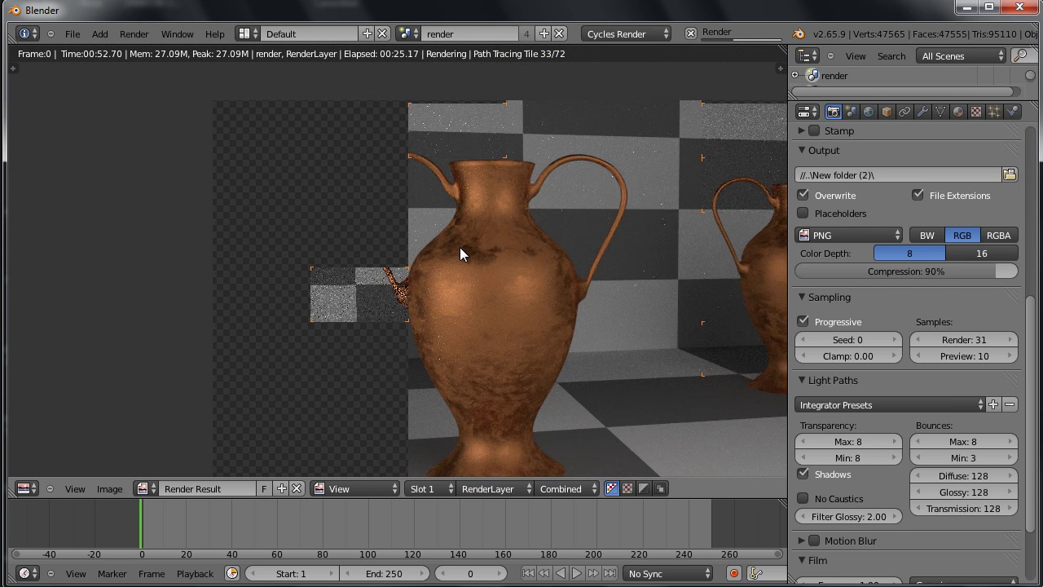
scroll(443, 272, up, 2)
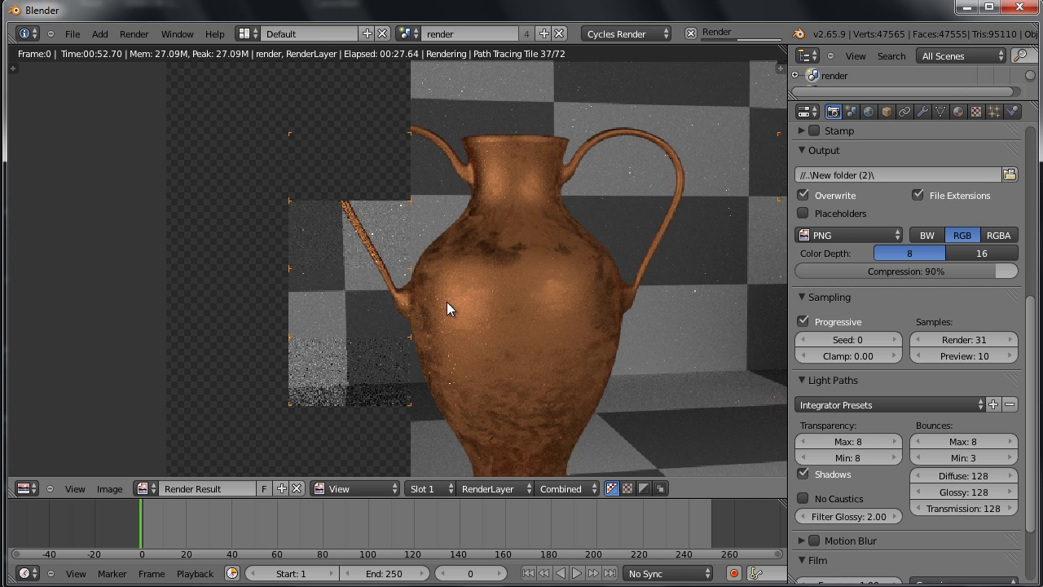
middle_drag(446, 296, 535, 300)
scroll(506, 263, up, 2)
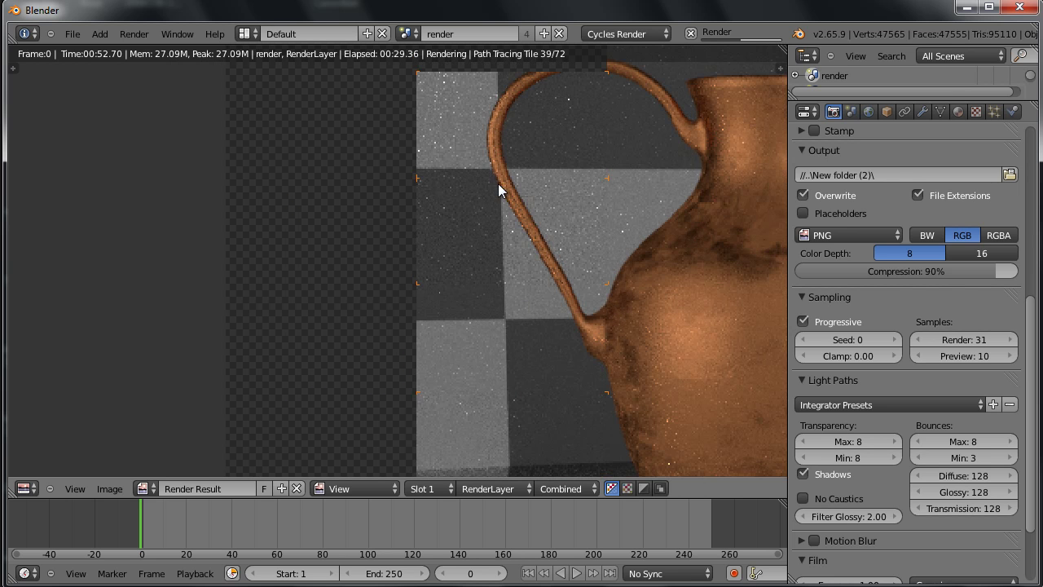
middle_drag(498, 263, 499, 279)
scroll(485, 253, up, 1)
scroll(467, 223, down, 2)
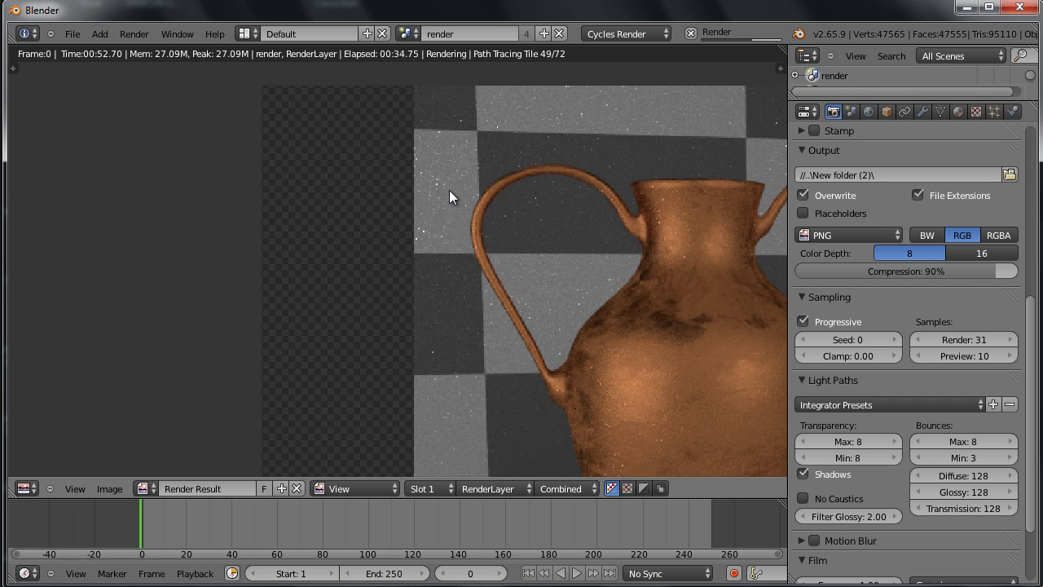
scroll(448, 202, down, 1)
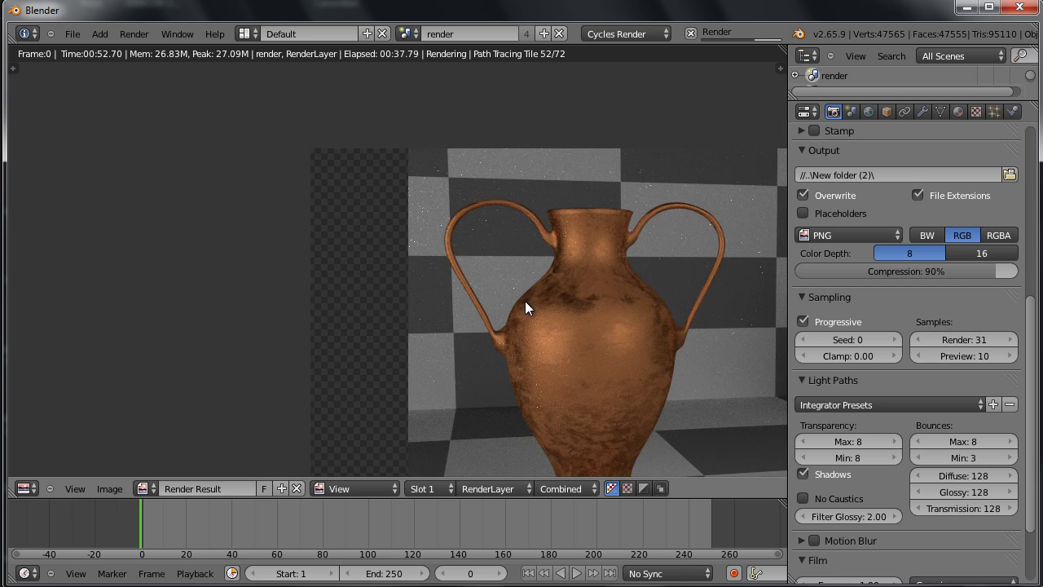
middle_drag(517, 326, 519, 255)
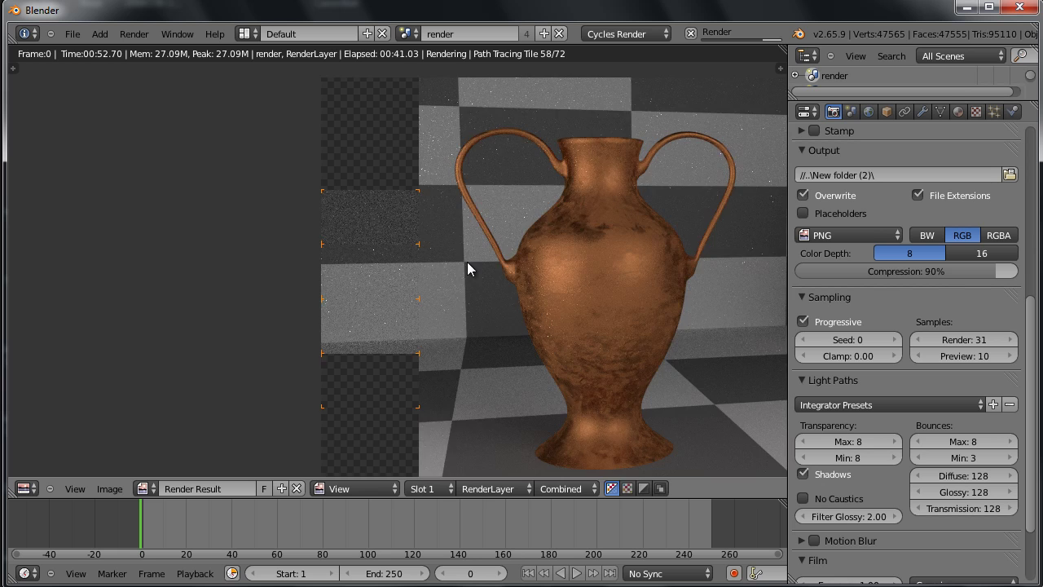
Inspect the noisy wall, then frame both copper vases in the finished render
scroll(468, 262, down, 2)
middle_drag(479, 307, 427, 302)
scroll(429, 301, up, 1)
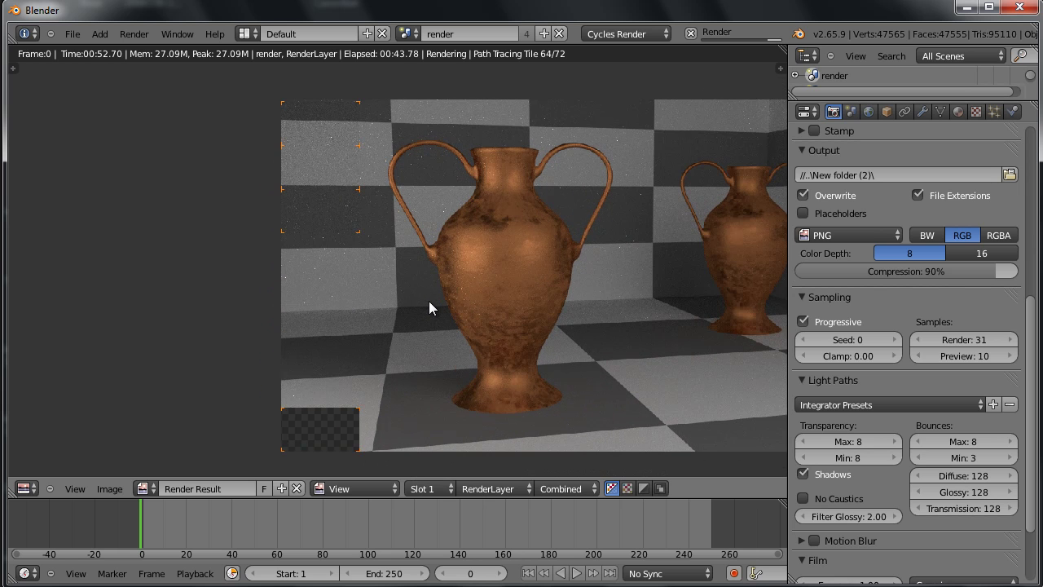
scroll(428, 303, up, 1)
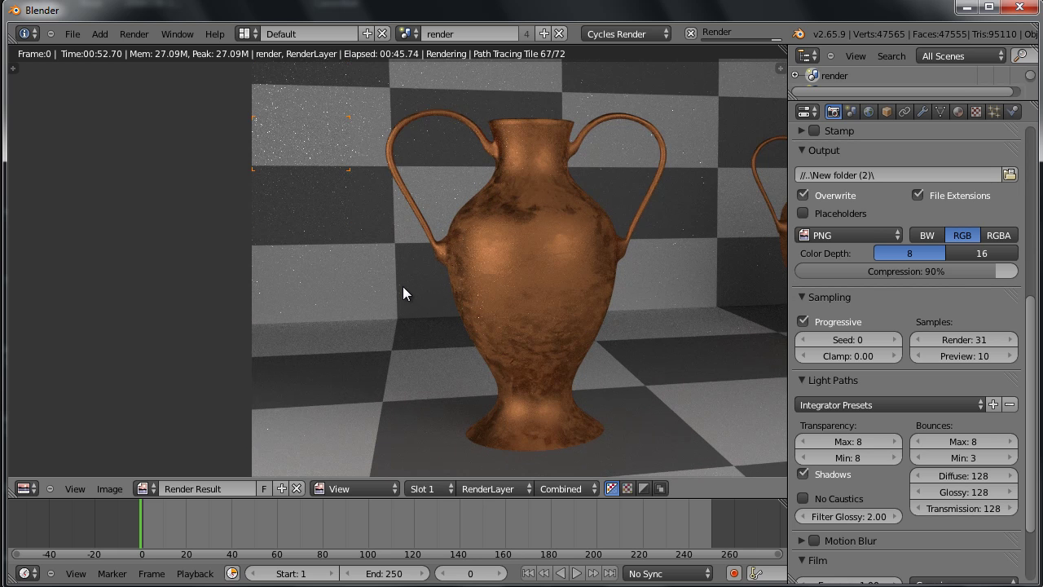
middle_drag(403, 291, 489, 368)
scroll(462, 306, up, 3)
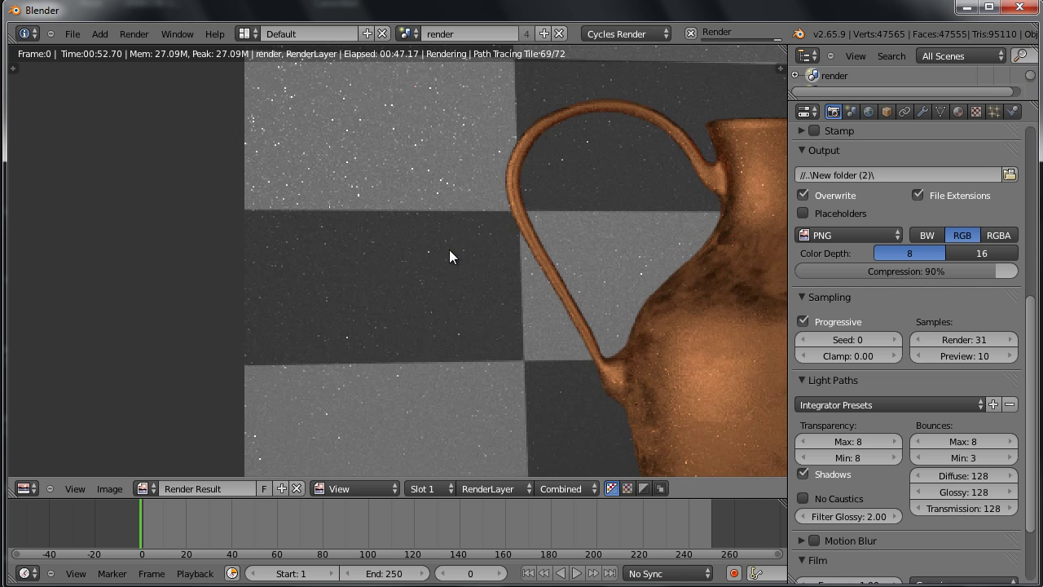
scroll(424, 194, up, 2)
scroll(430, 198, down, 1)
middle_drag(340, 116, 342, 221)
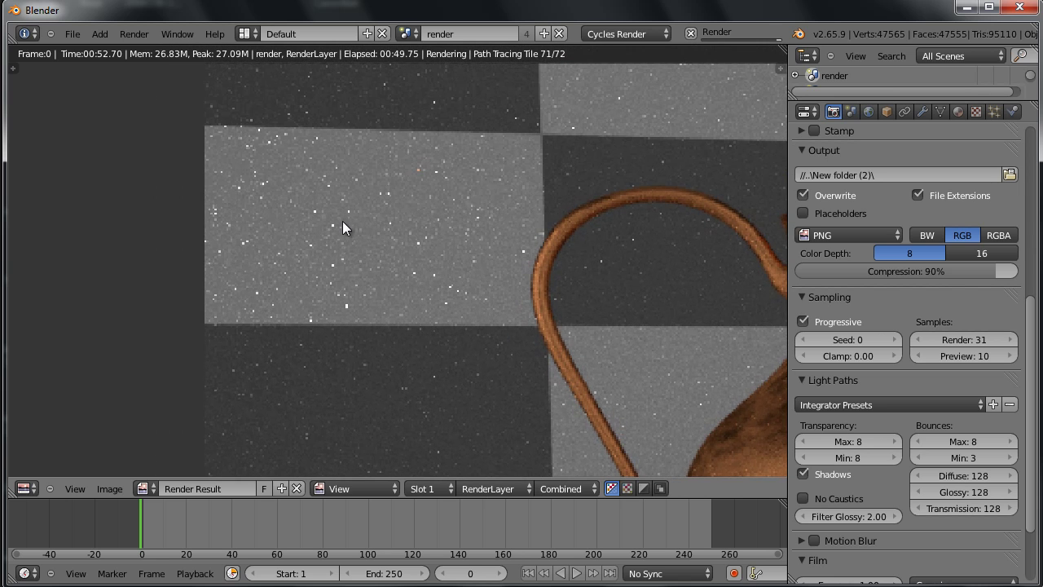
scroll(404, 229, down, 5)
middle_drag(489, 331, 224, 214)
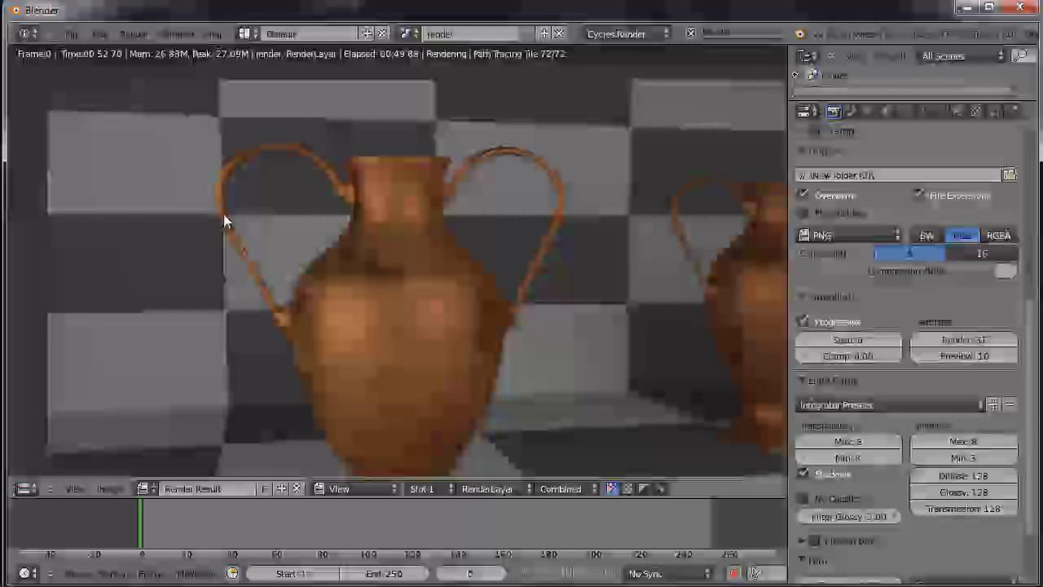
Switch to the Compositing layout and turn its top area into the compositing Node Editor
click(246, 34)
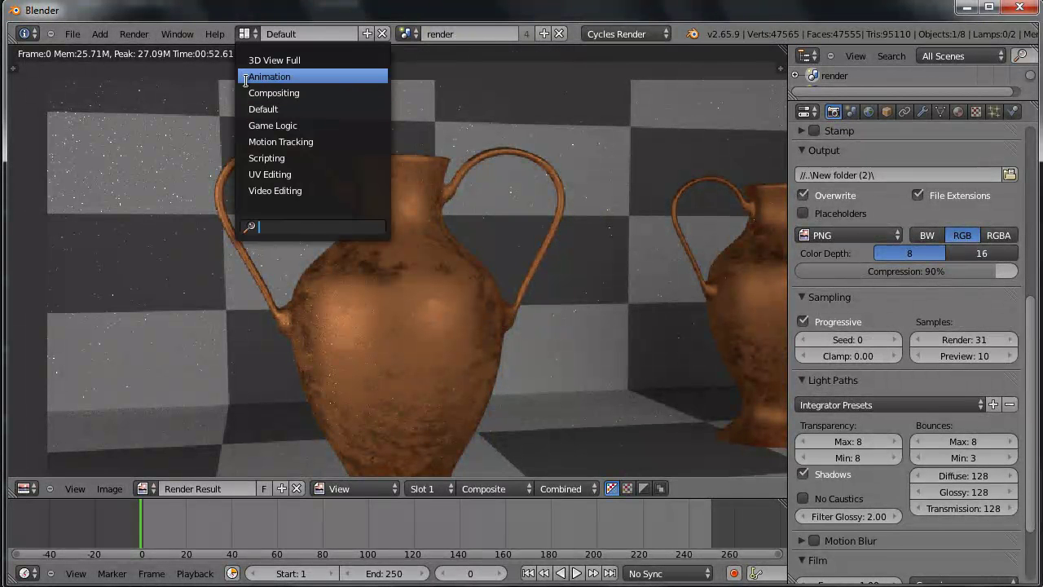
click(314, 92)
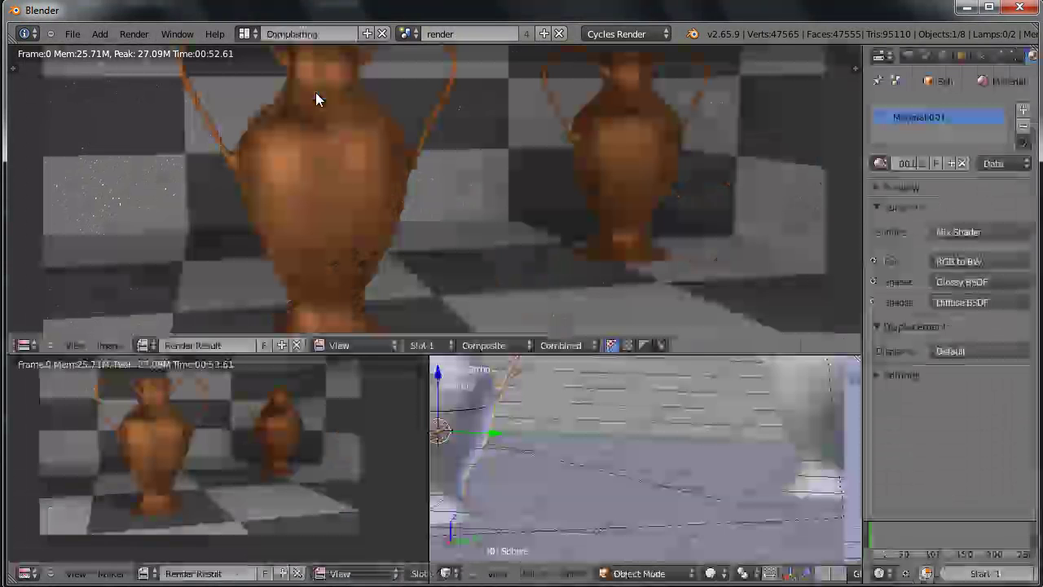
middle_drag(384, 123, 540, 288)
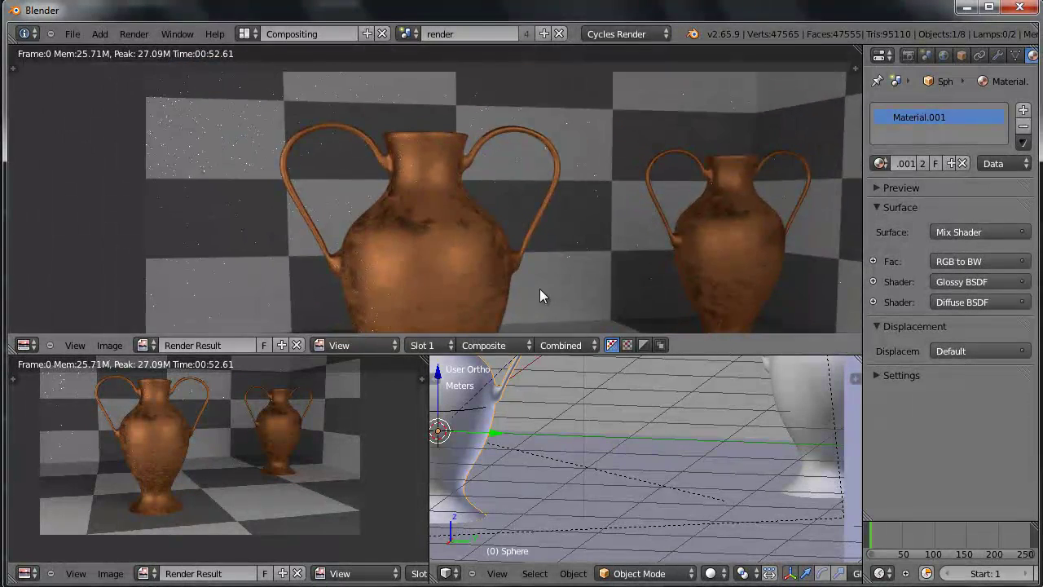
scroll(540, 288, up, 2)
scroll(521, 273, down, 1)
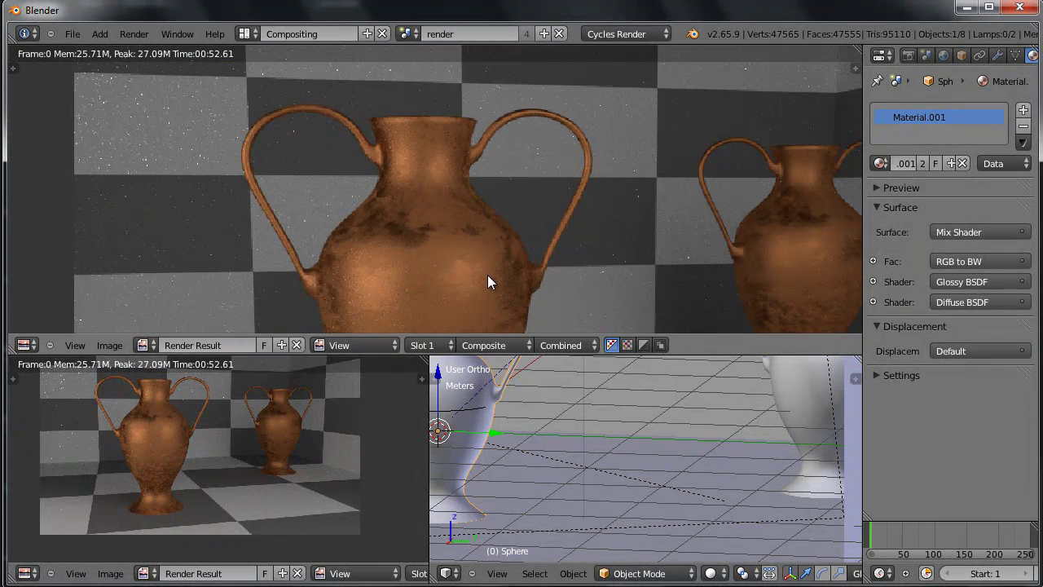
scroll(314, 268, up, 1)
key(shift+F3)
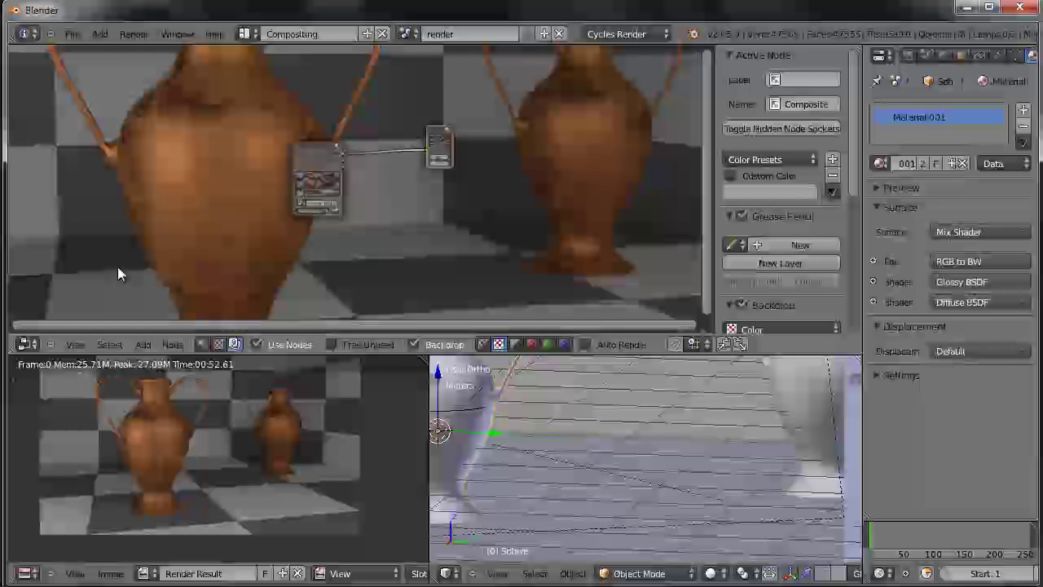
Frame the Render Layers and Composite nodes, toggling the render backdrop off and back on
middle_drag(118, 268, 139, 282)
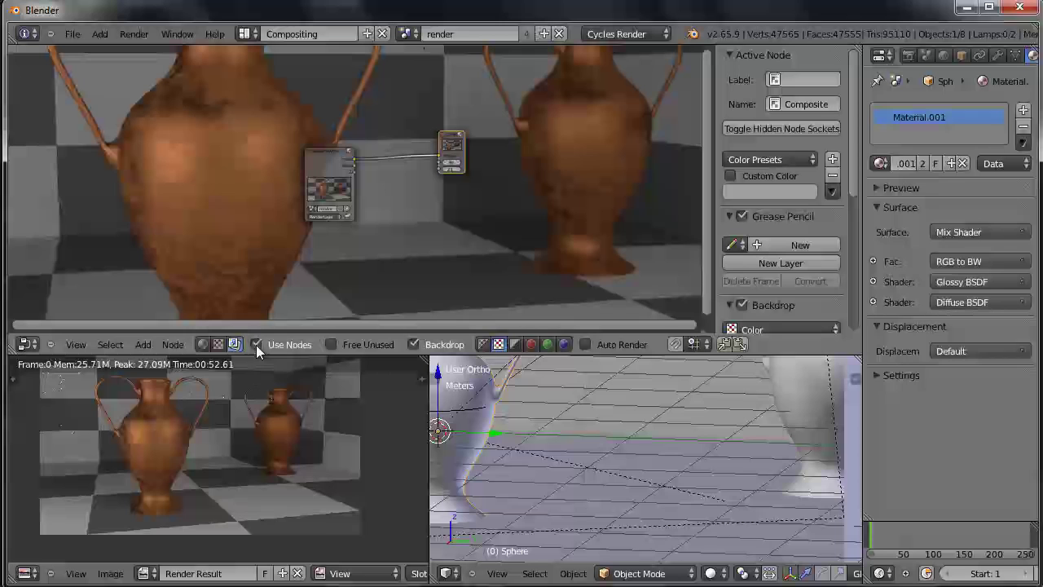
scroll(345, 254, up, 3)
scroll(376, 271, up, 2)
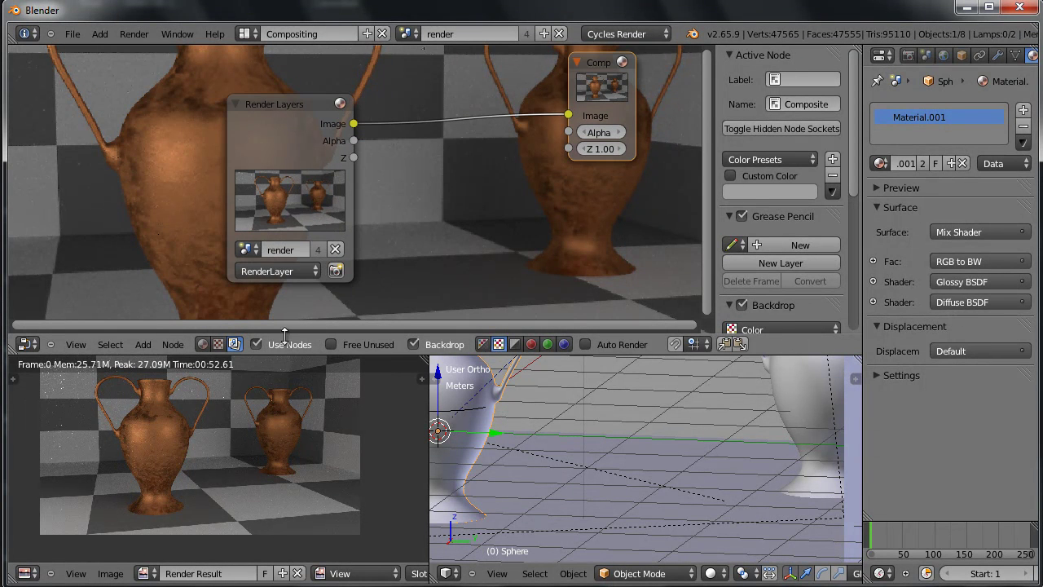
click(413, 344)
click(414, 344)
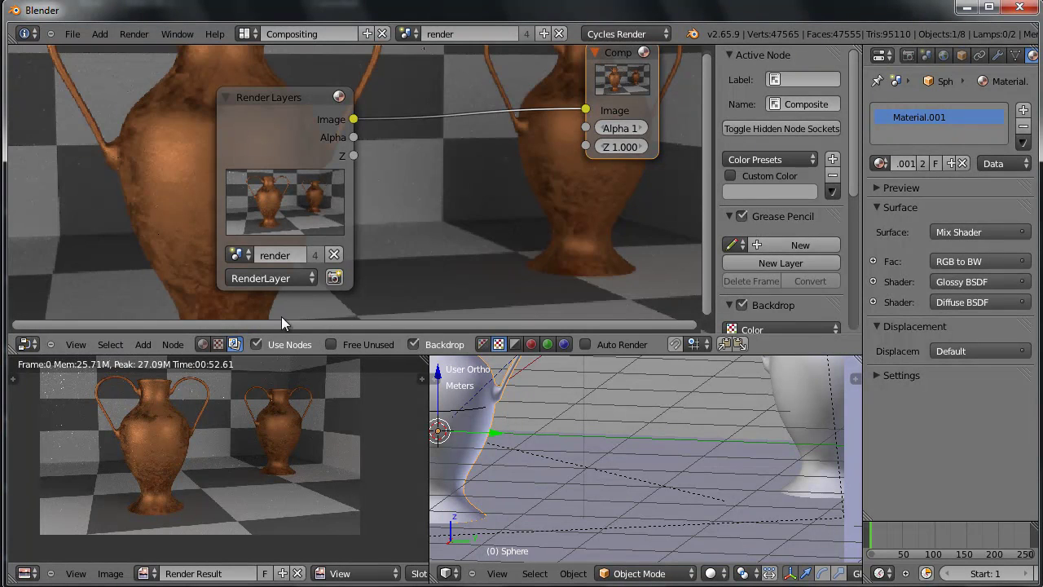
scroll(416, 206, down, 3)
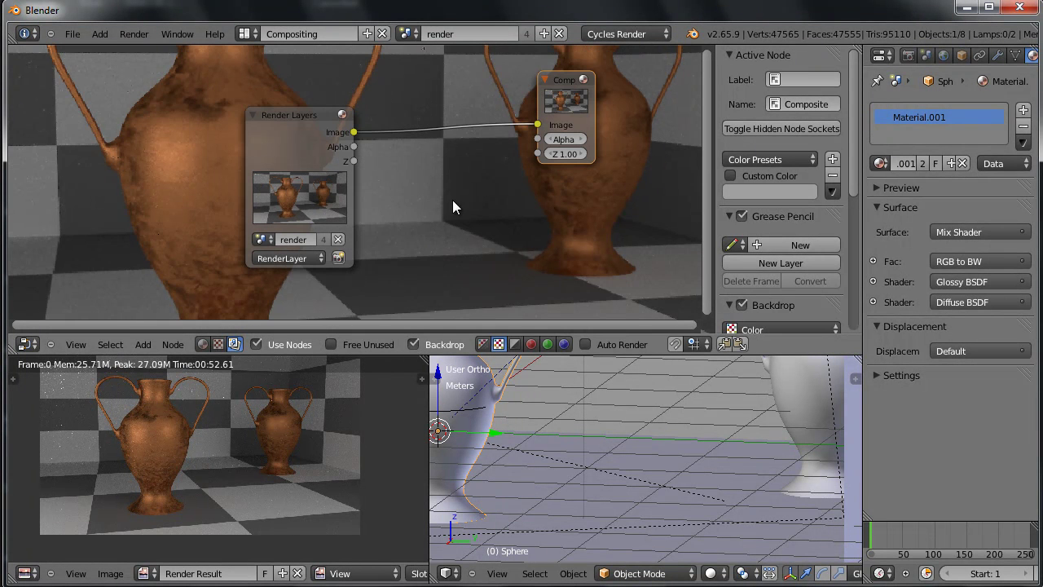
Enlarge the backdrop, pan the nodes and backdrop, and frame all nodes with Home
key(v)
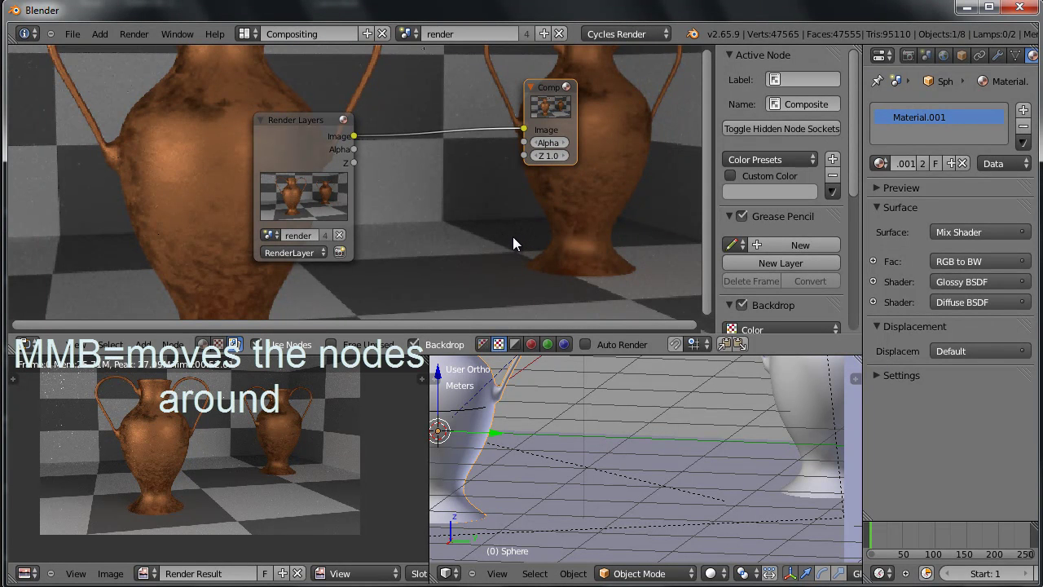
middle_drag(511, 237, 472, 248)
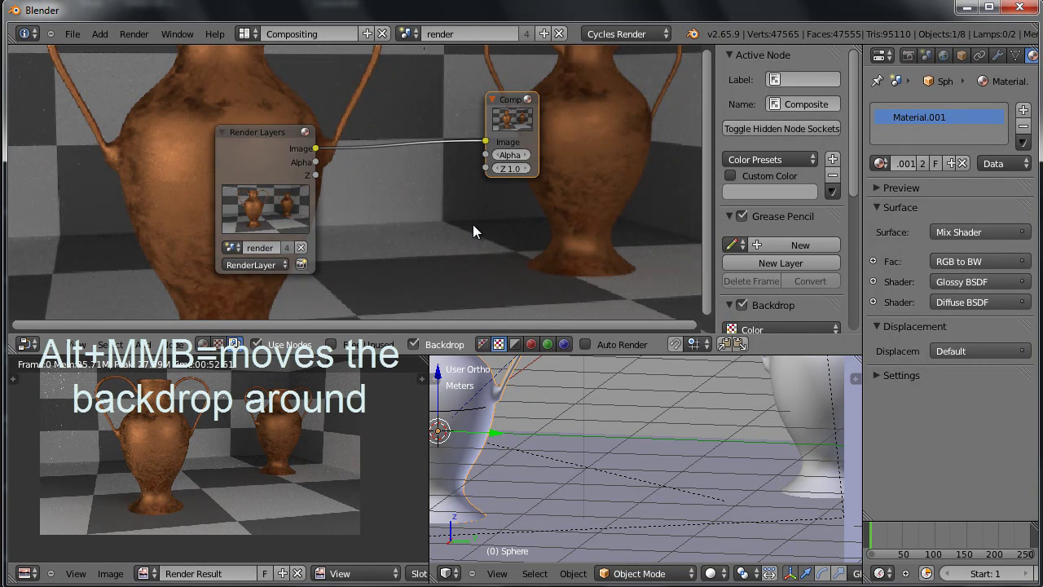
alt+middle_drag(482, 236, 542, 248)
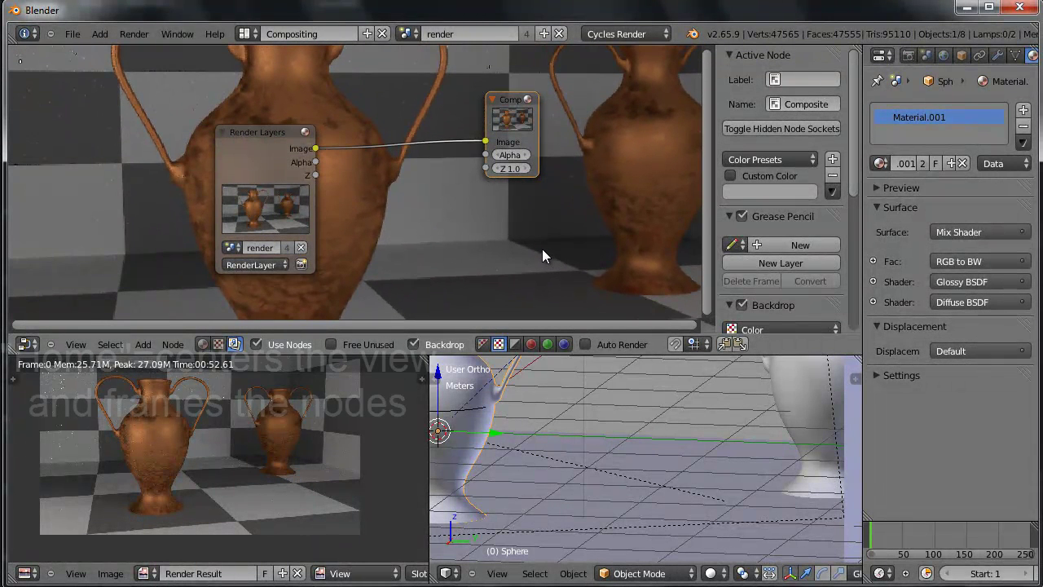
key(Home)
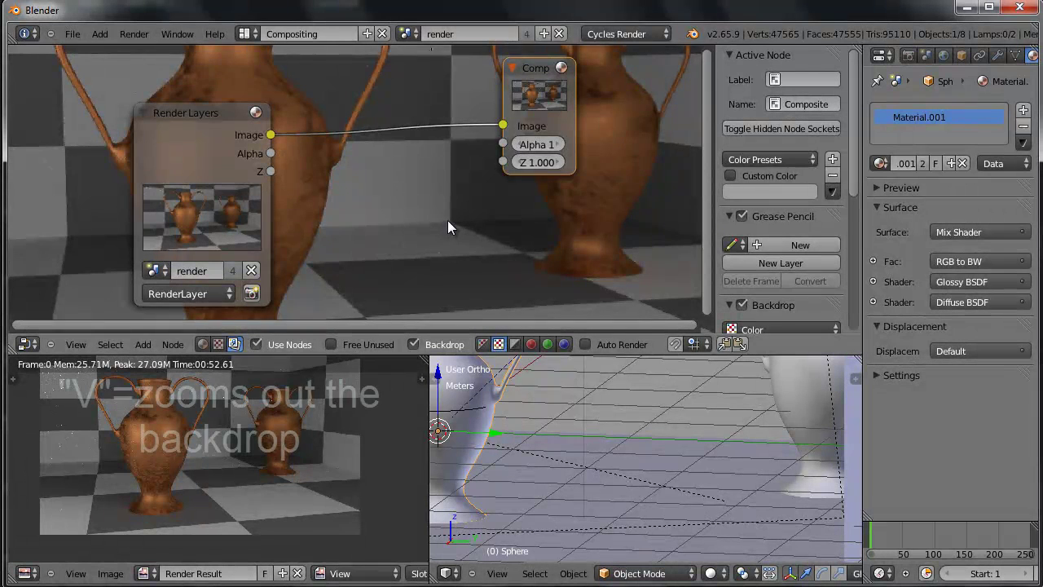
Adjust the backdrop zoom and move the Composite node down and right
key(v)
key(v)
key(v)
key(v)
key(v)
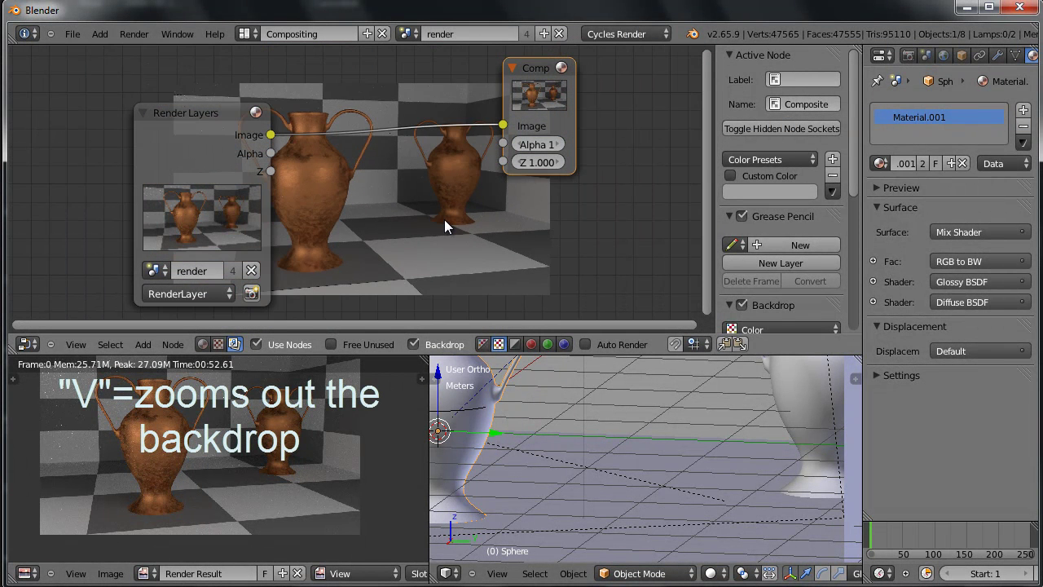
key(v)
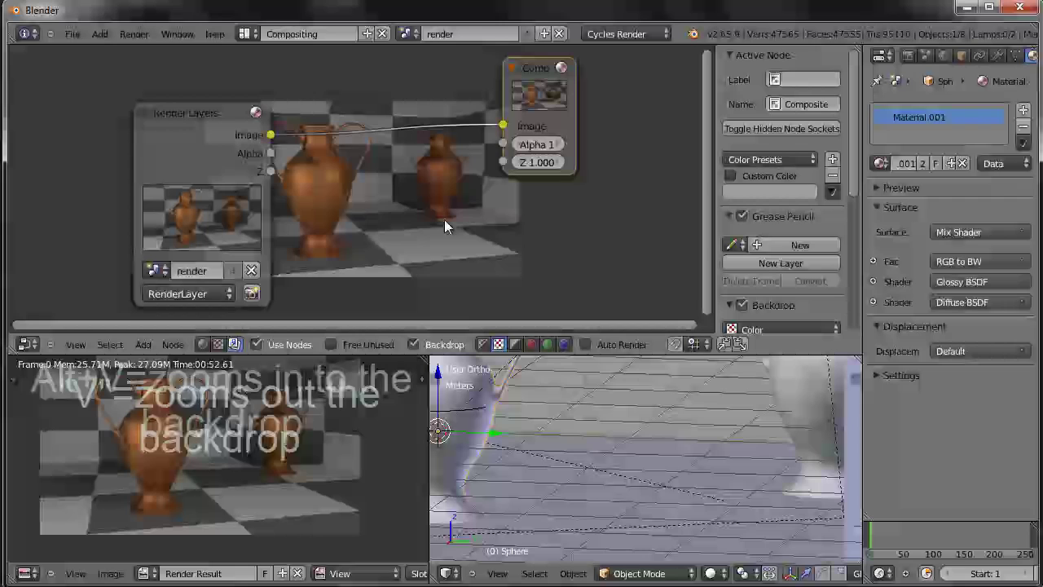
key(alt+v)
key(alt+v)
key(alt+v)
key(alt+v)
key(alt+v)
key(alt+v)
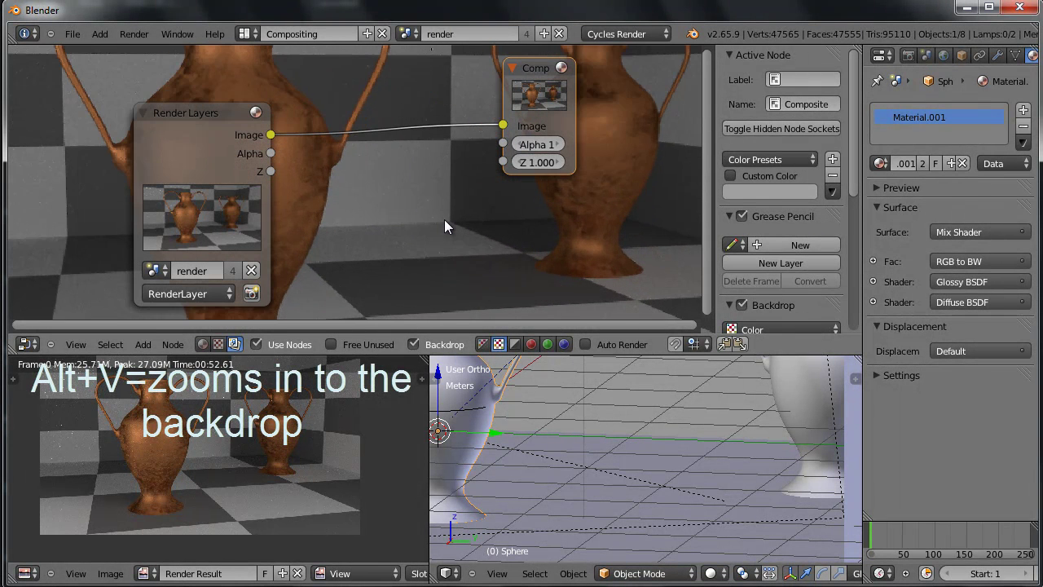
key(alt+v)
key(alt+v)
key(v)
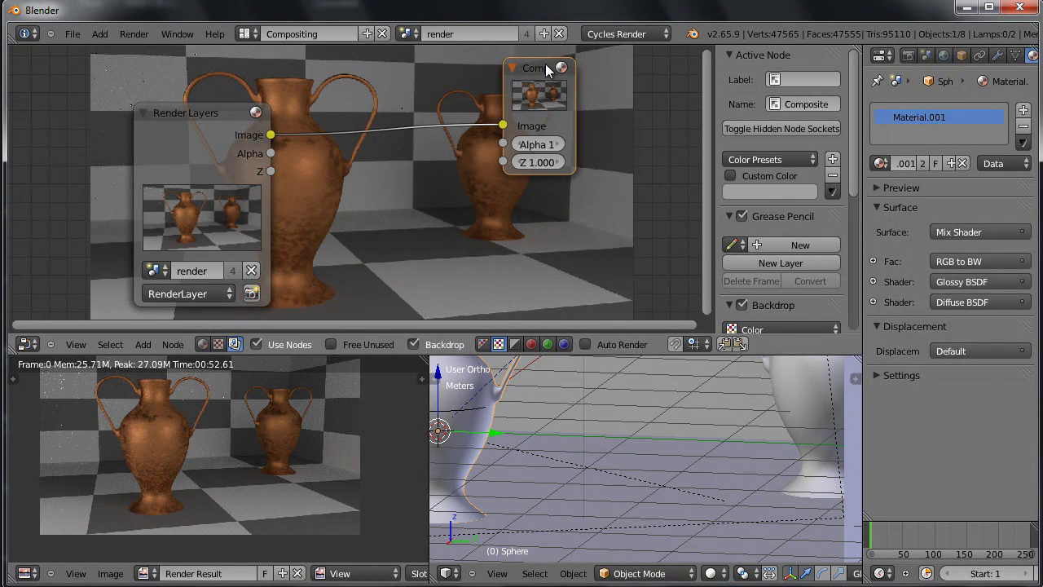
drag(546, 69, 616, 127)
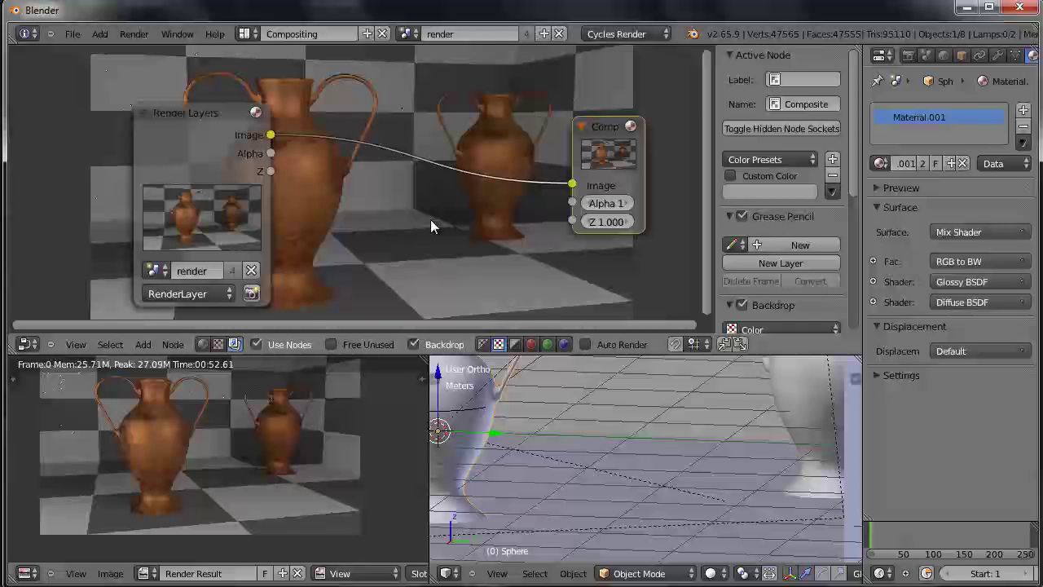
Maximize the node editor with Ctrl+Up and move the Composite node to the top right
key(ctrl+Up)
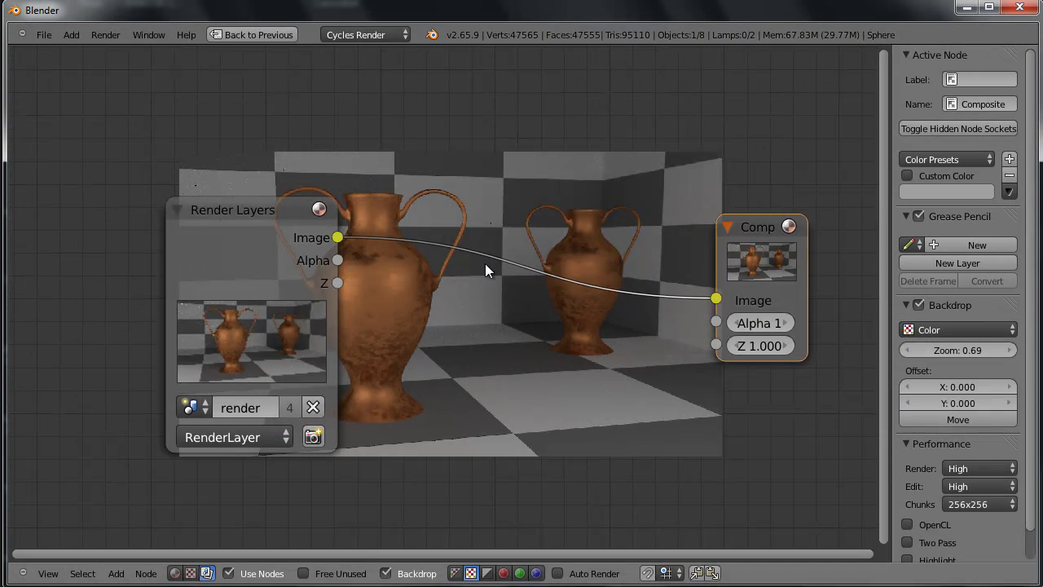
middle_drag(554, 379, 497, 349)
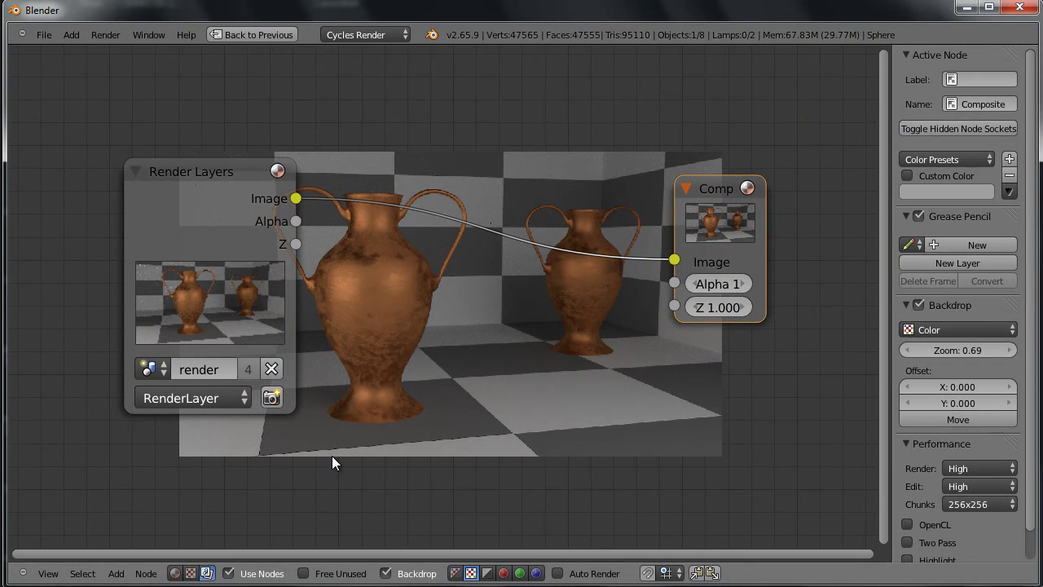
scroll(452, 361, down, 2)
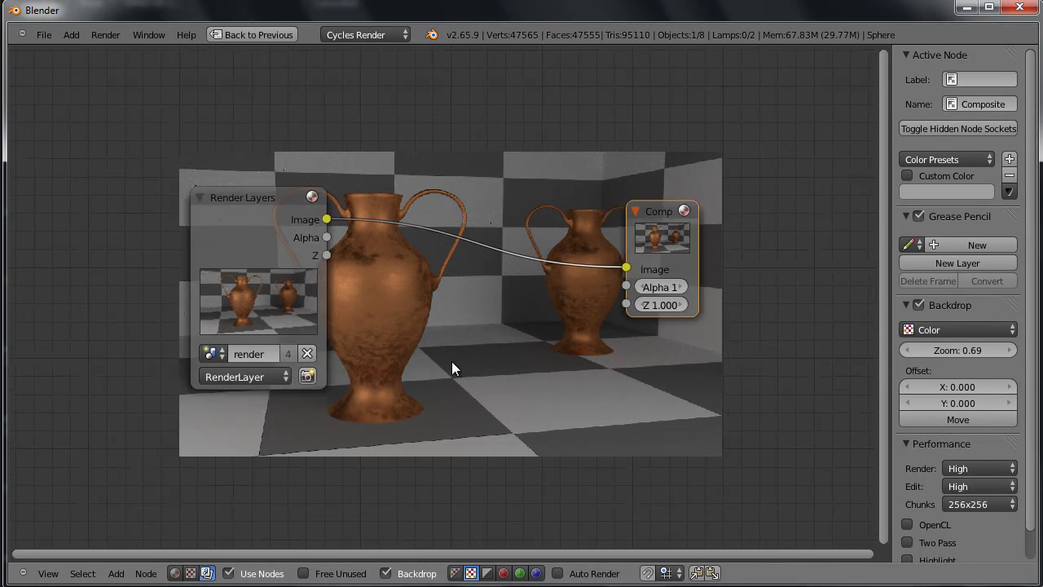
middle_drag(519, 369, 419, 302)
drag(542, 166, 689, 129)
scroll(438, 282, up, 1)
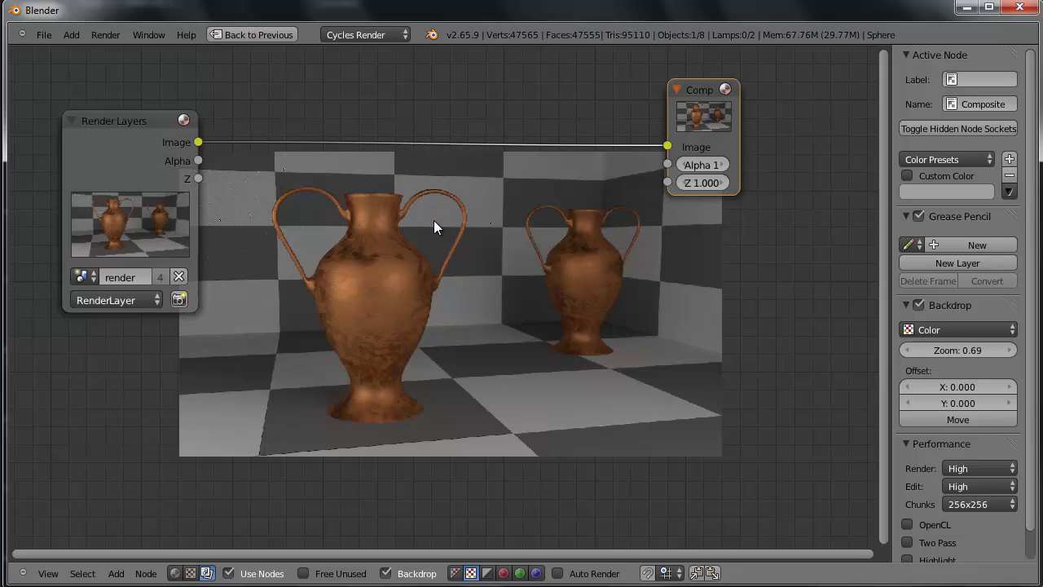
scroll(452, 202, up, 1)
Add a Viewer node fed by the Render Layers Image and enlarge its backdrop
key(shift+a)
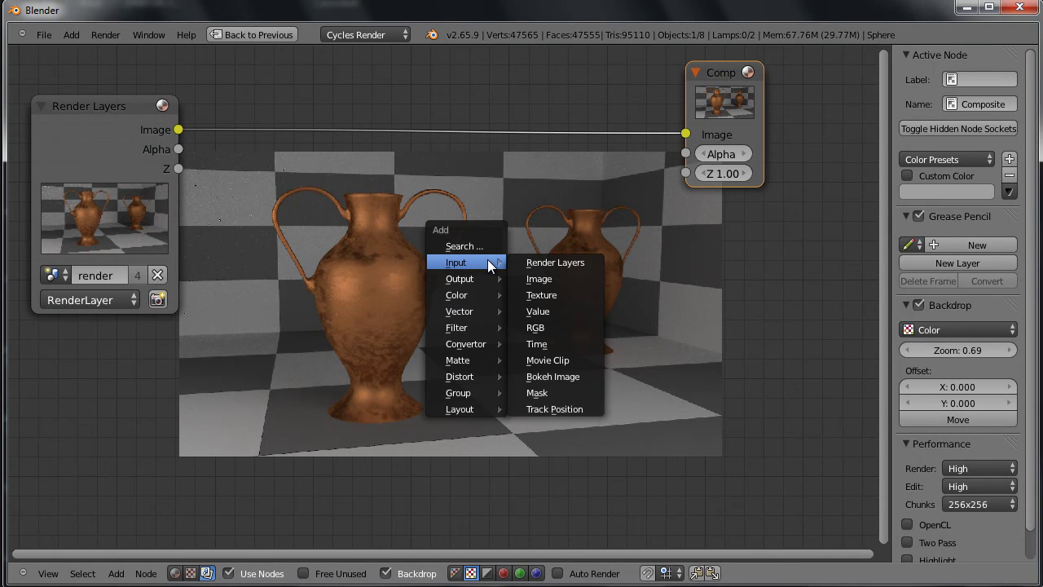
mouse_move(473, 278)
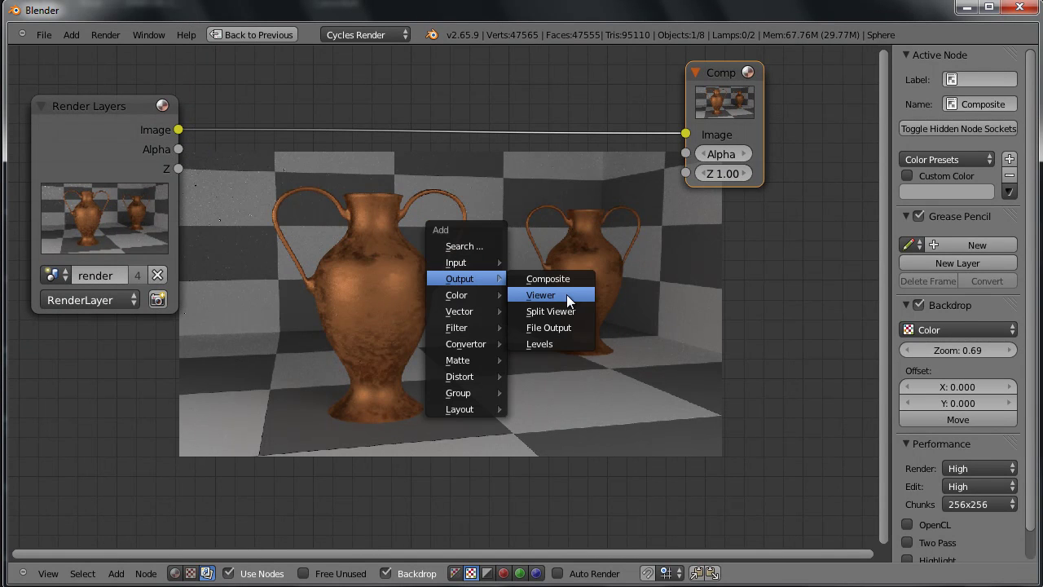
click(541, 295)
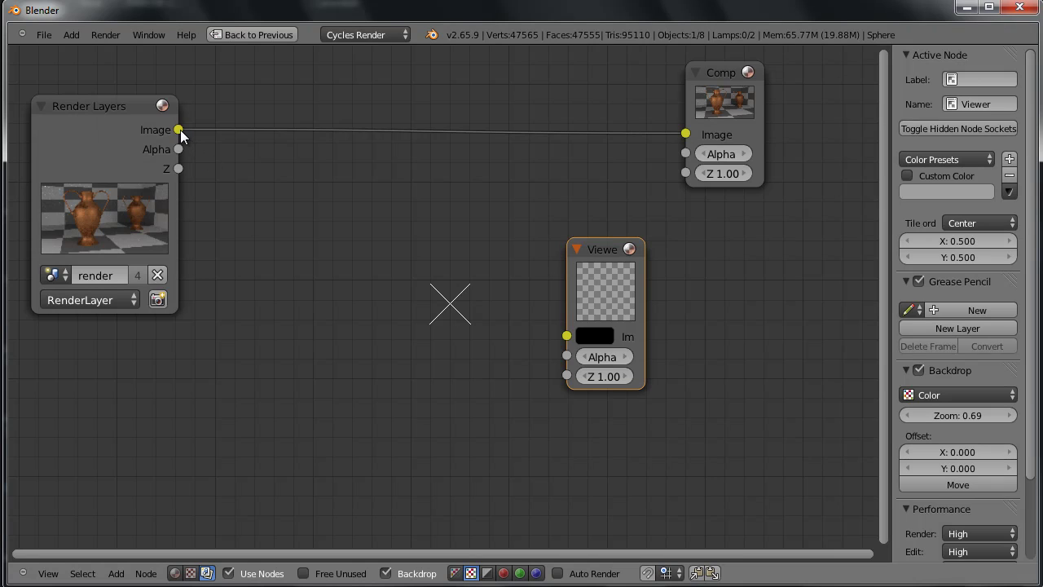
drag(178, 129, 567, 335)
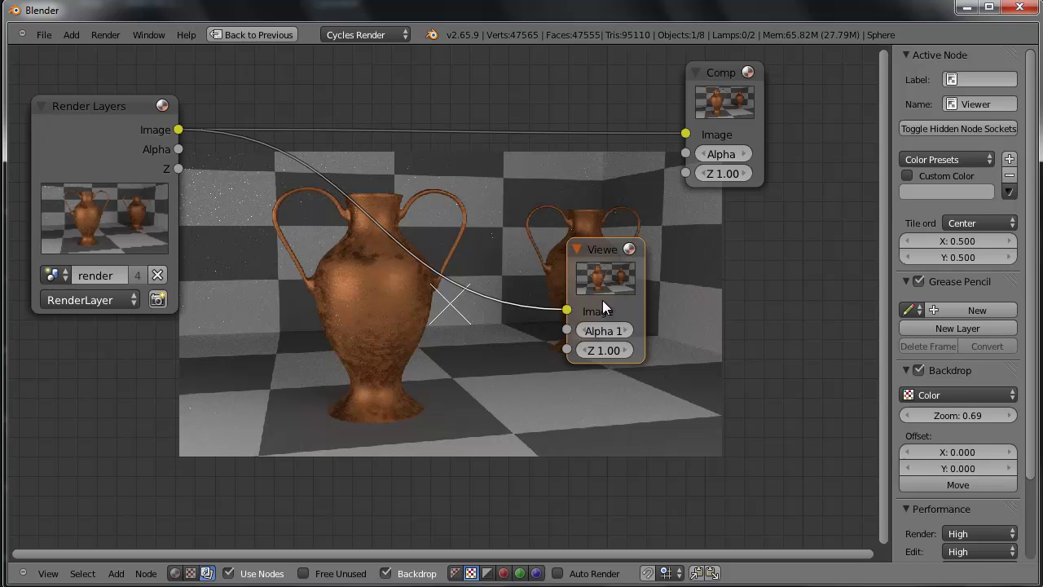
key(alt+v)
key(alt+v)
key(alt+v)
key(alt+v)
key(alt+v)
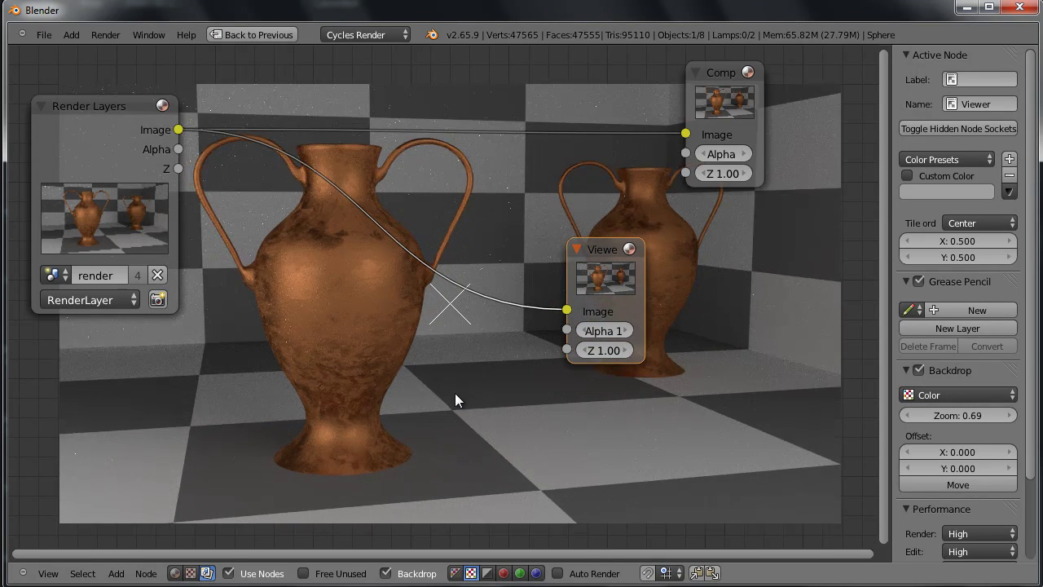
key(alt+v)
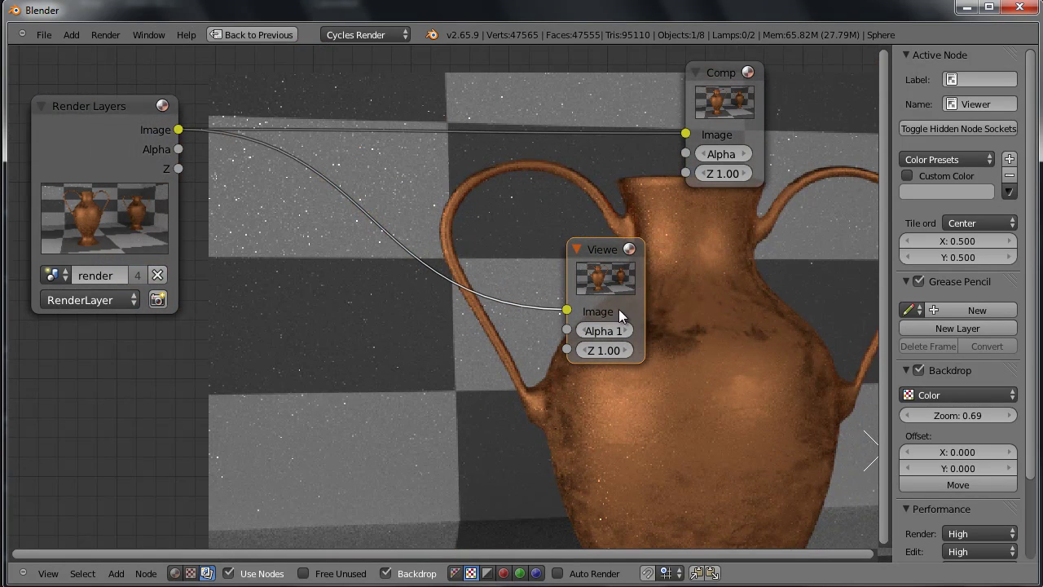
scroll(392, 247, up, 1)
alt+middle_drag(401, 276, 417, 346)
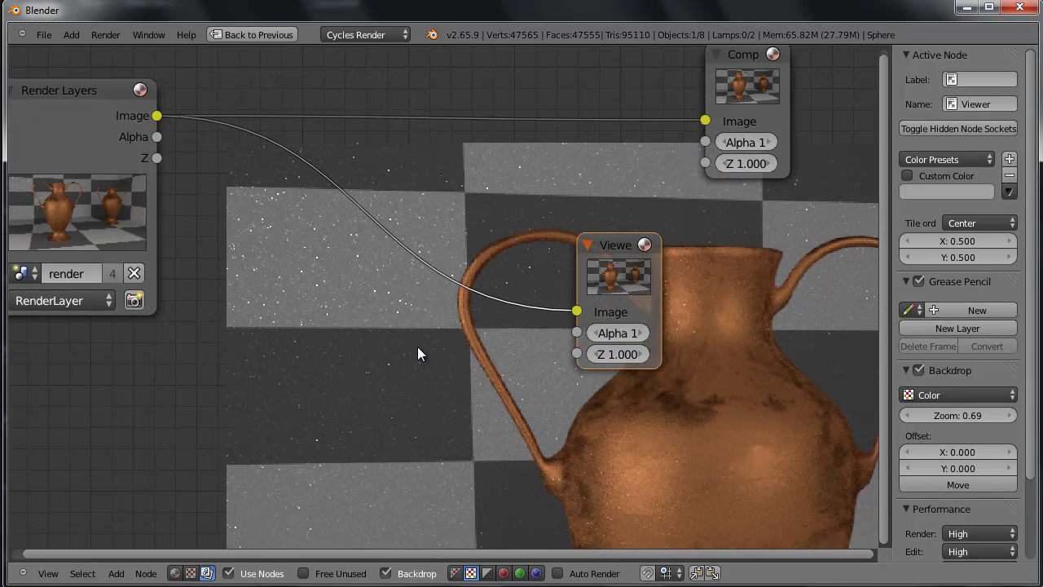
scroll(417, 336, up, 1)
Insert a Despeckle filter node on the Render Layers–Viewer link and move it left
key(shift+a)
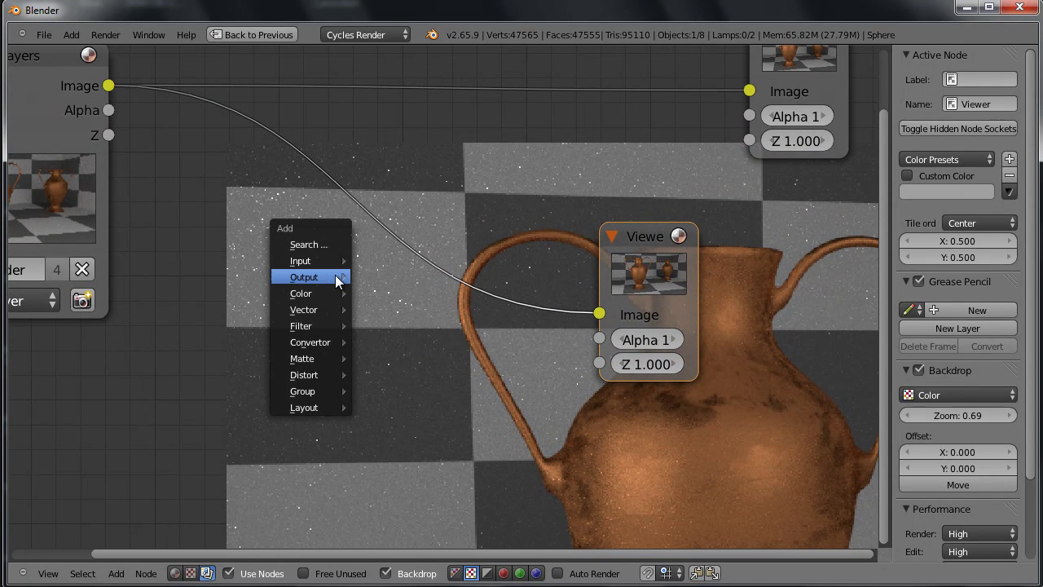
mouse_move(318, 323)
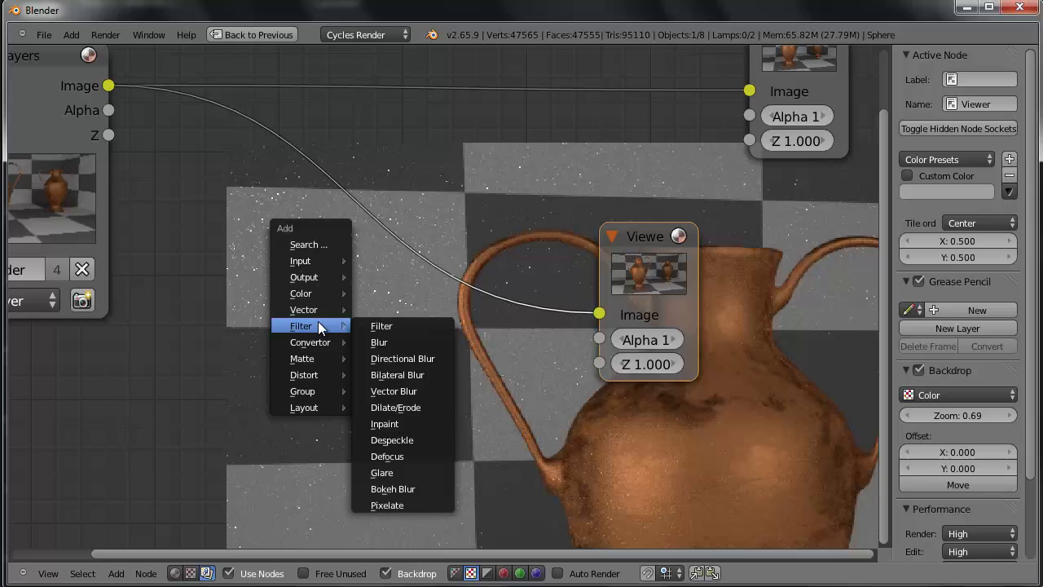
click(424, 439)
click(349, 198)
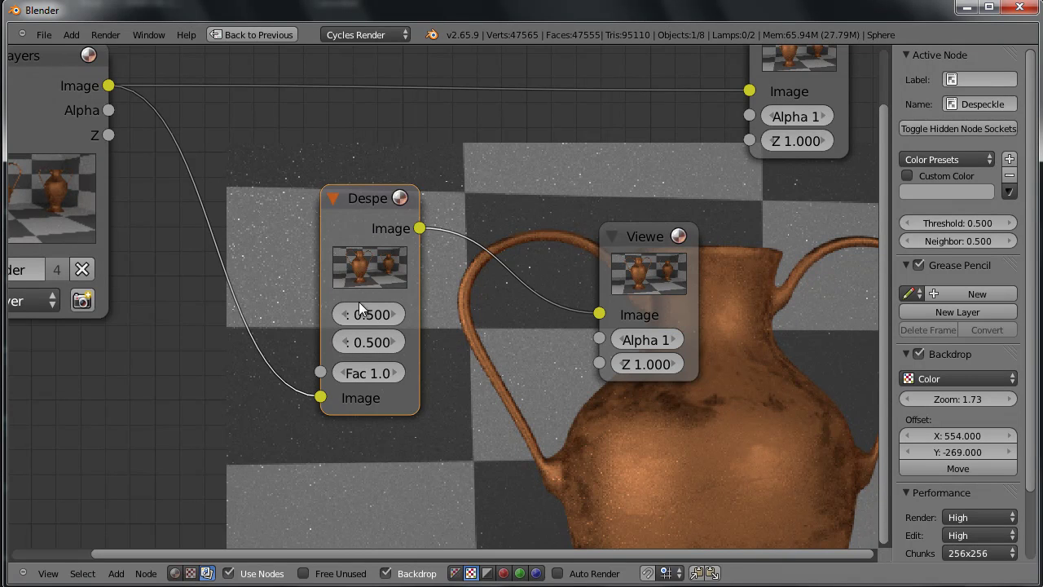
drag(359, 205, 315, 159)
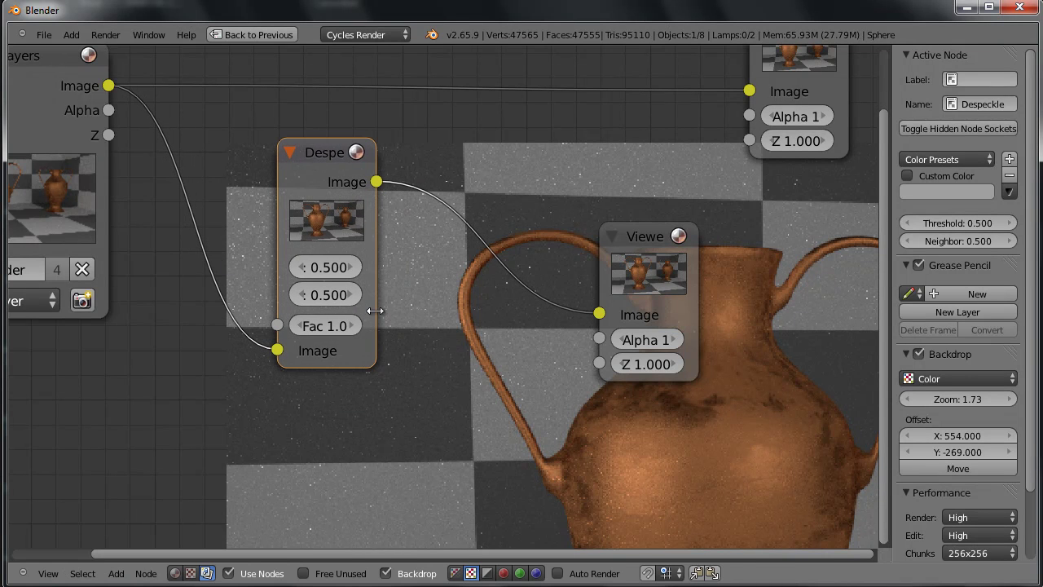
drag(317, 159, 231, 178)
Enlarge and reposition the backdrop to inspect the render noise
scroll(401, 338, up, 2)
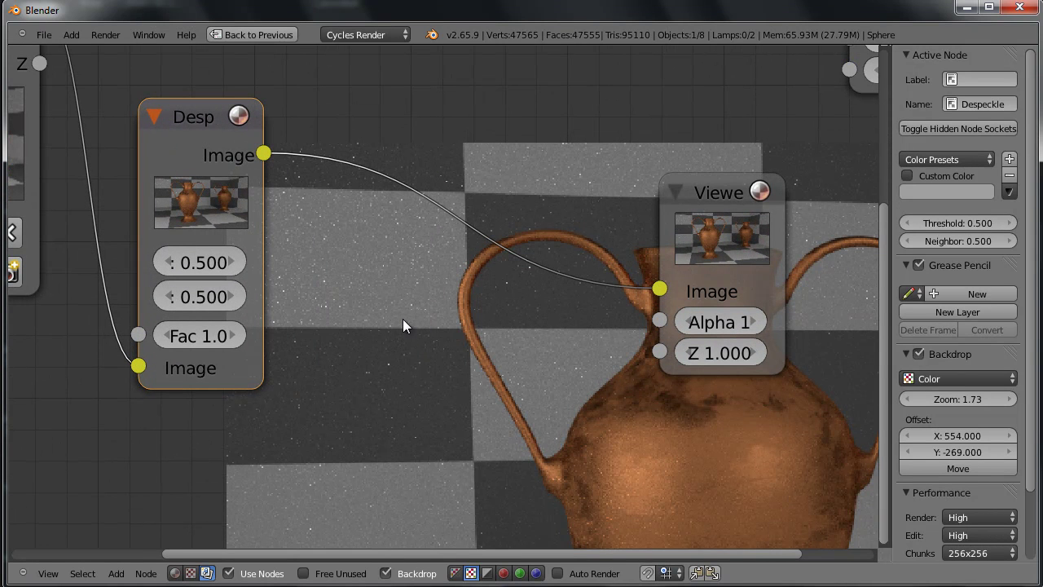
key(alt+v)
key(alt+v)
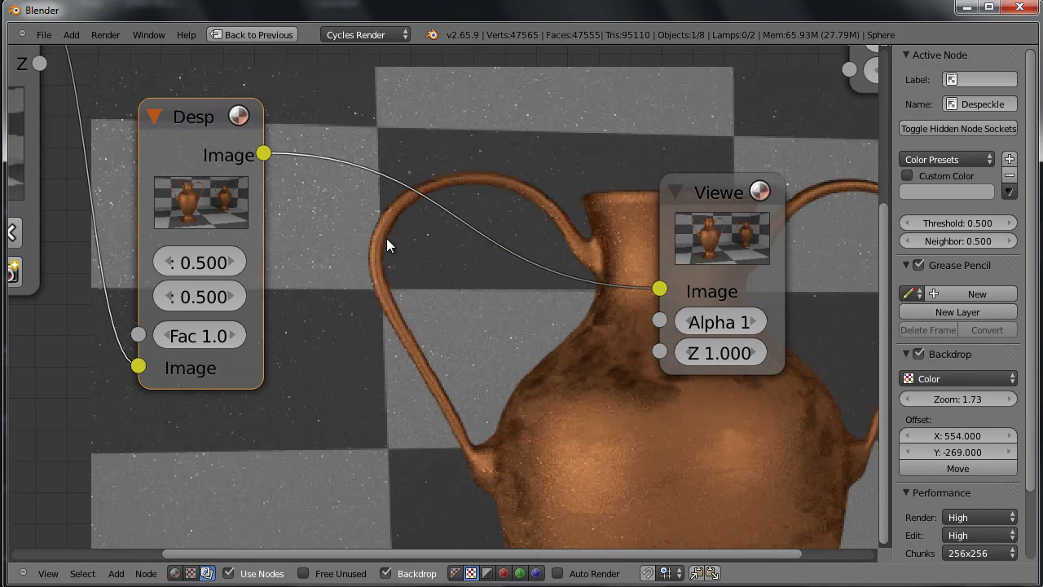
key(alt+v)
key(alt+v)
alt+middle_drag(367, 301, 686, 460)
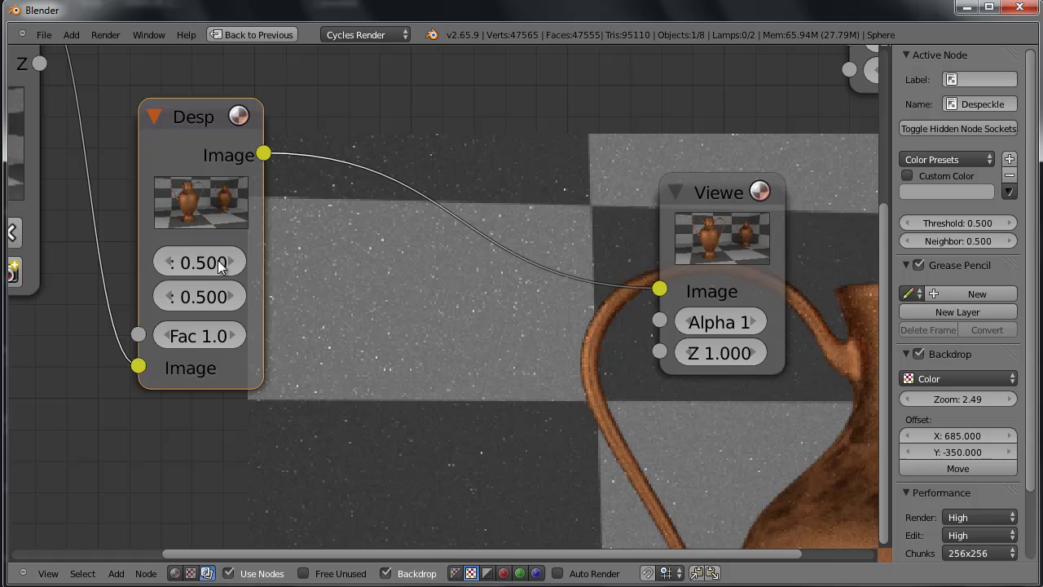
Widen the Despeckle node, lower its threshold to about 0.104 and set Neighbor to 0.738
drag(249, 272, 436, 279)
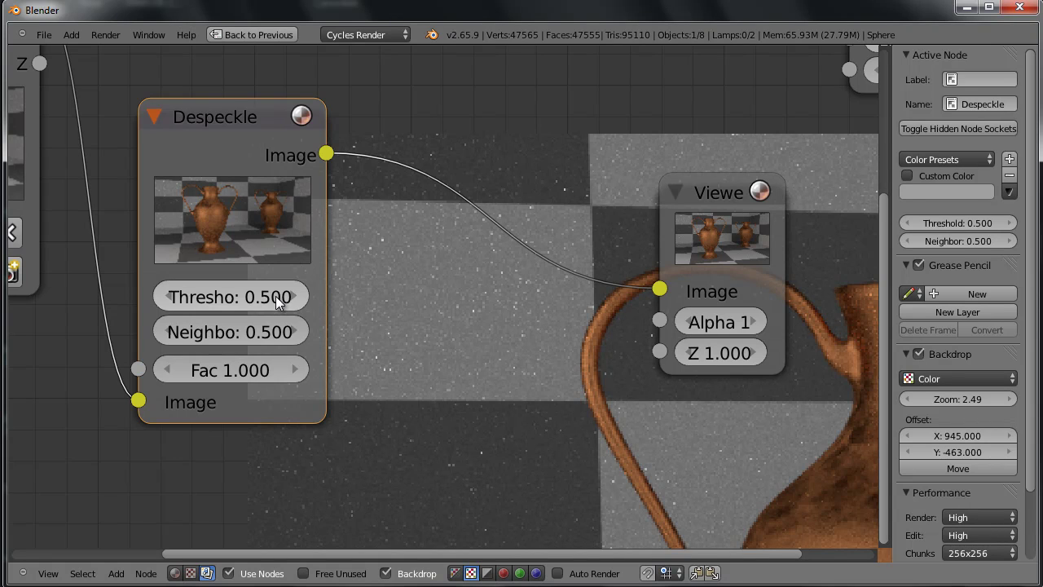
drag(283, 298, 61, 328)
drag(277, 301, 188, 313)
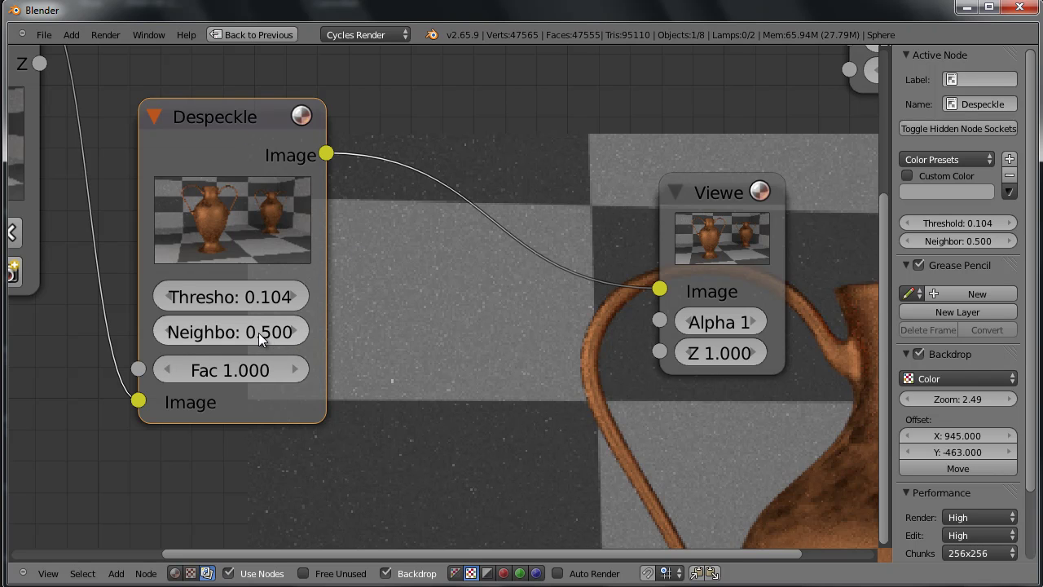
drag(259, 332, 435, 342)
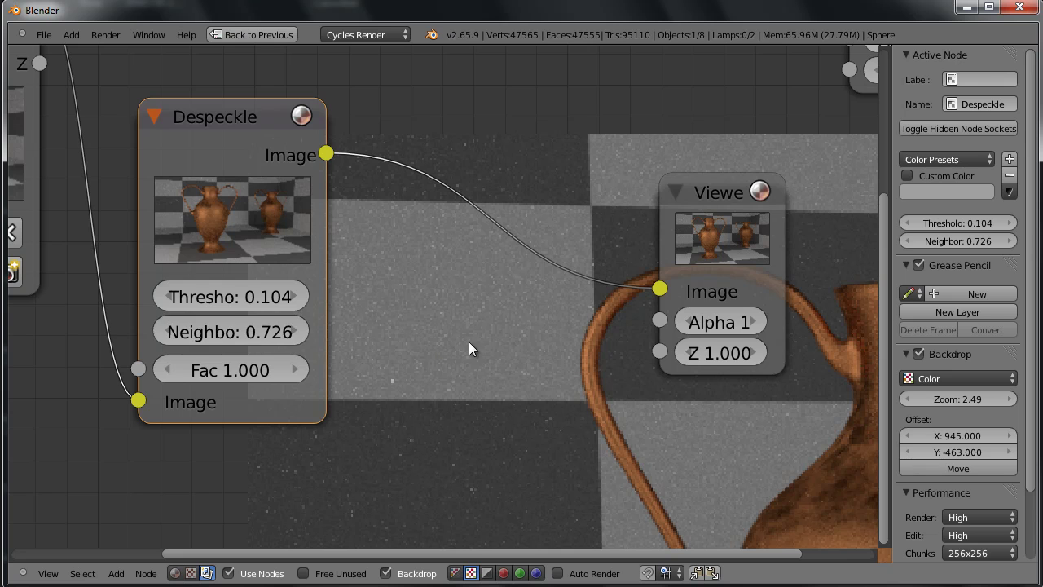
scroll(481, 362, down, 2)
scroll(482, 362, up, 1)
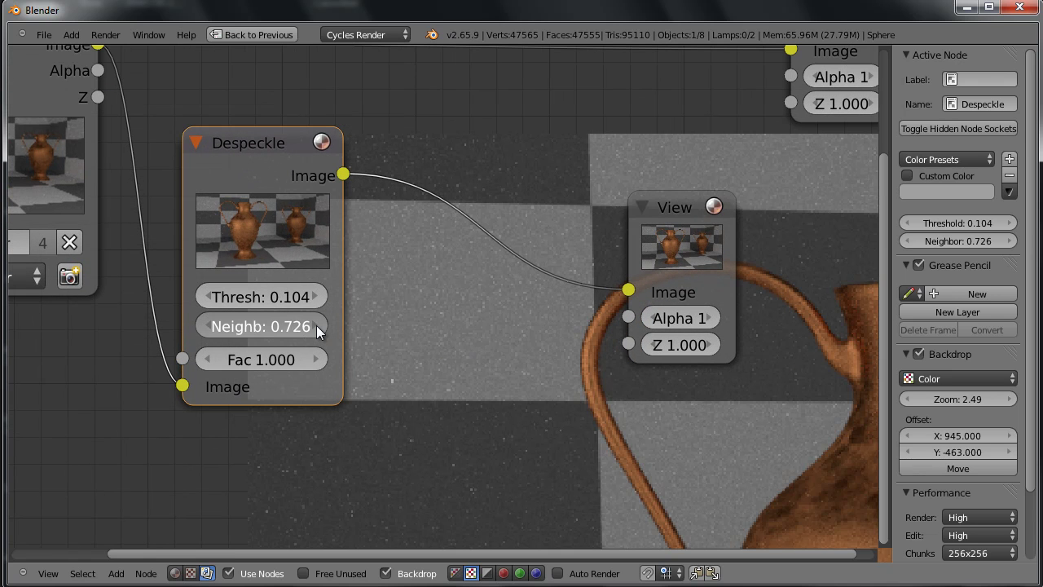
drag(316, 325, 310, 328)
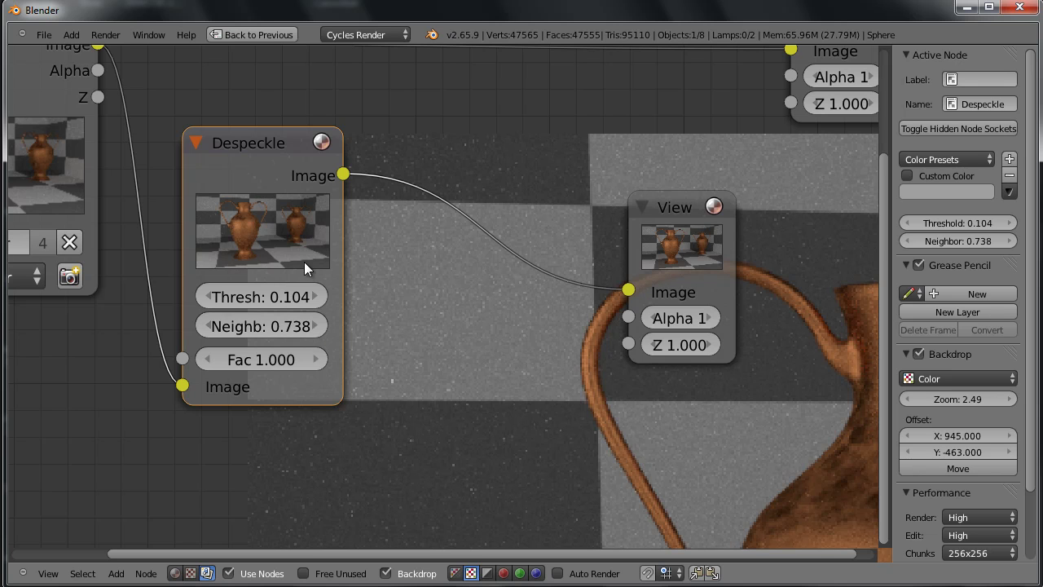
Move the Despeckle and Render Layers nodes apart to the left
drag(297, 156, 191, 184)
scroll(501, 363, down, 2)
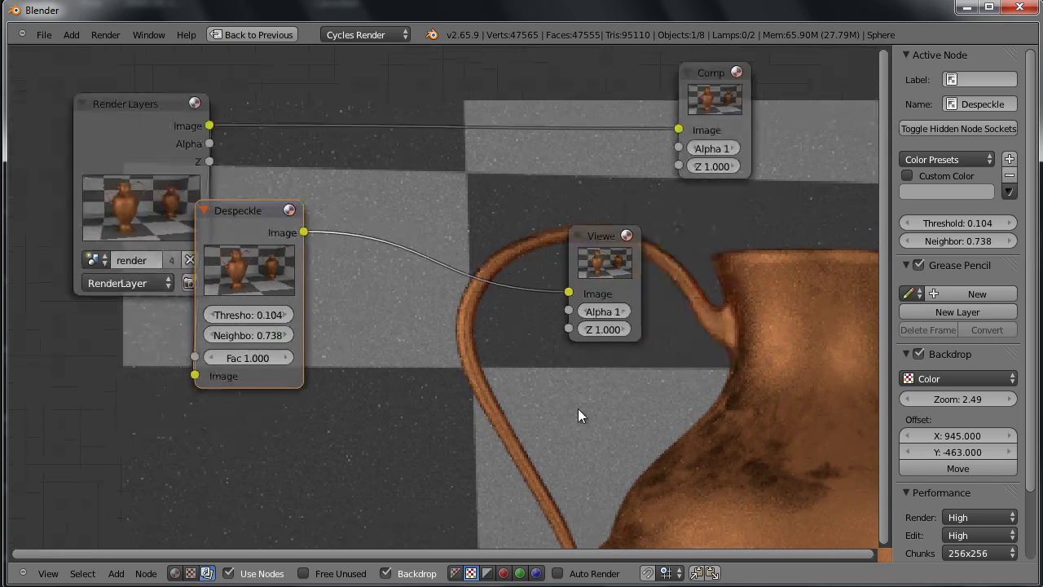
drag(202, 133, 94, 149)
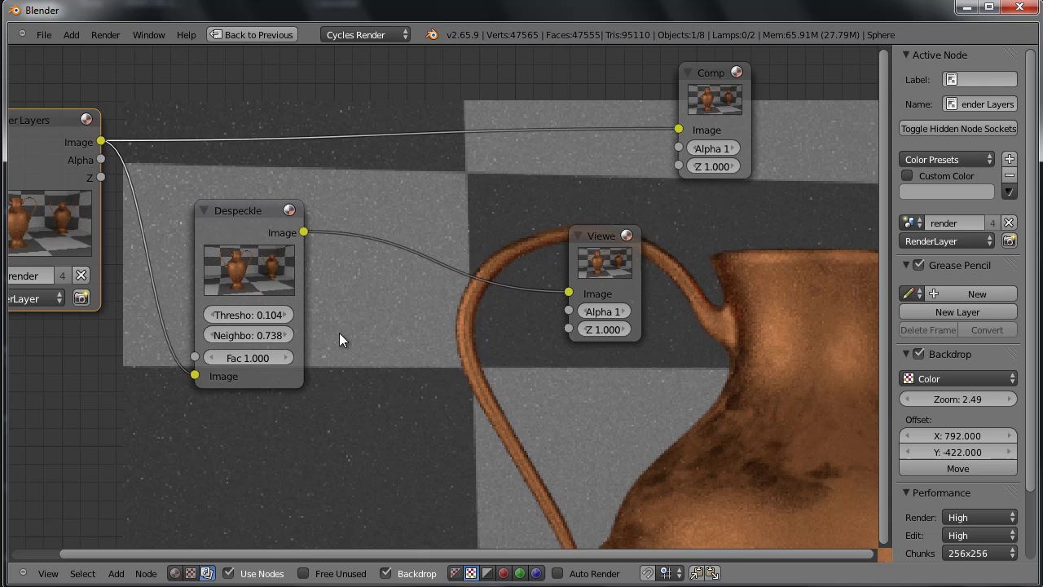
Add a second Viewer node fed directly by the raw Render Layers Image
middle_drag(554, 408, 673, 444)
middle_drag(342, 128, 363, 297)
key(shift+a)
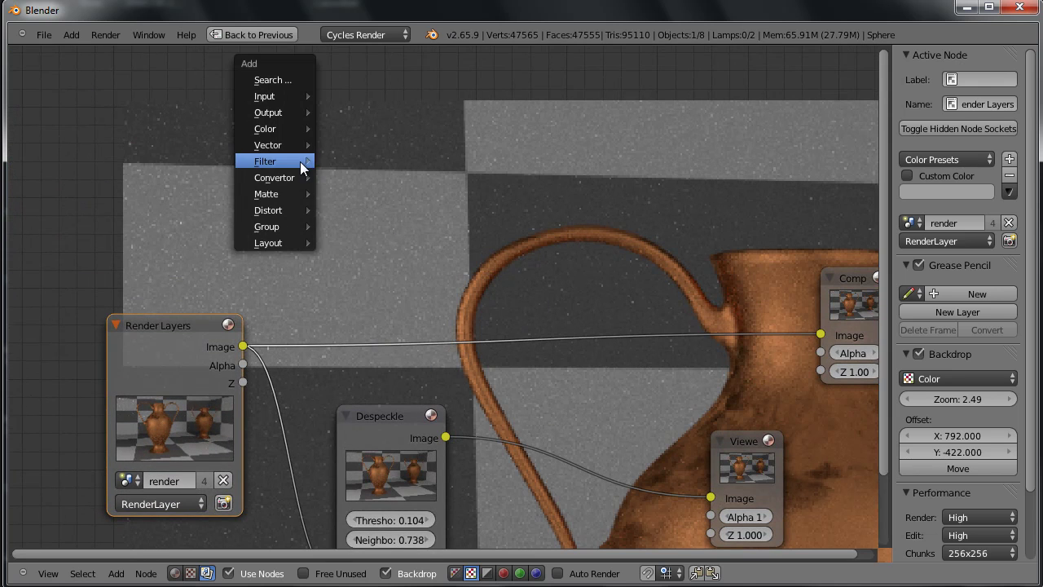
mouse_move(290, 114)
click(368, 128)
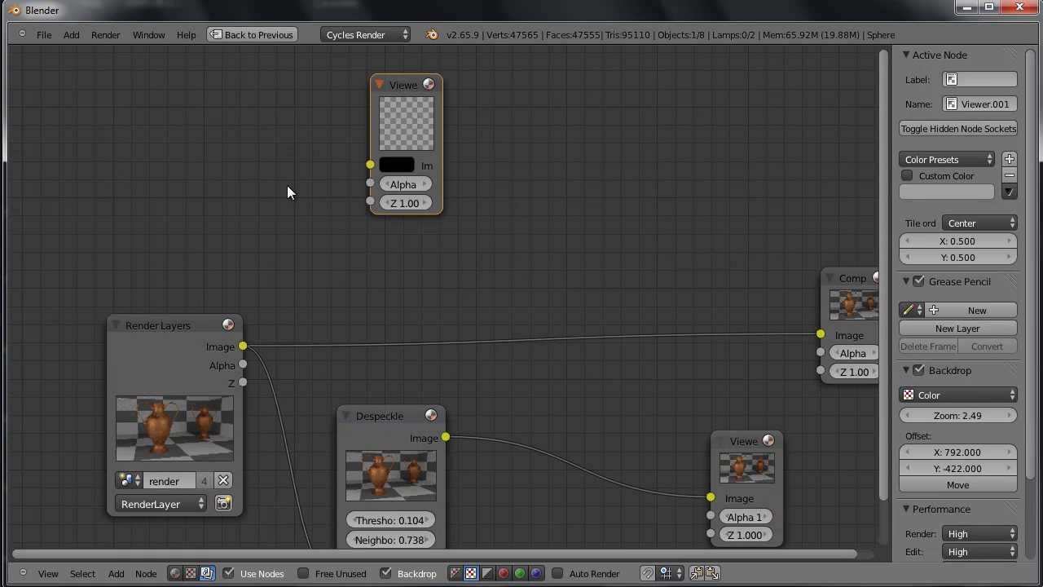
drag(243, 346, 370, 169)
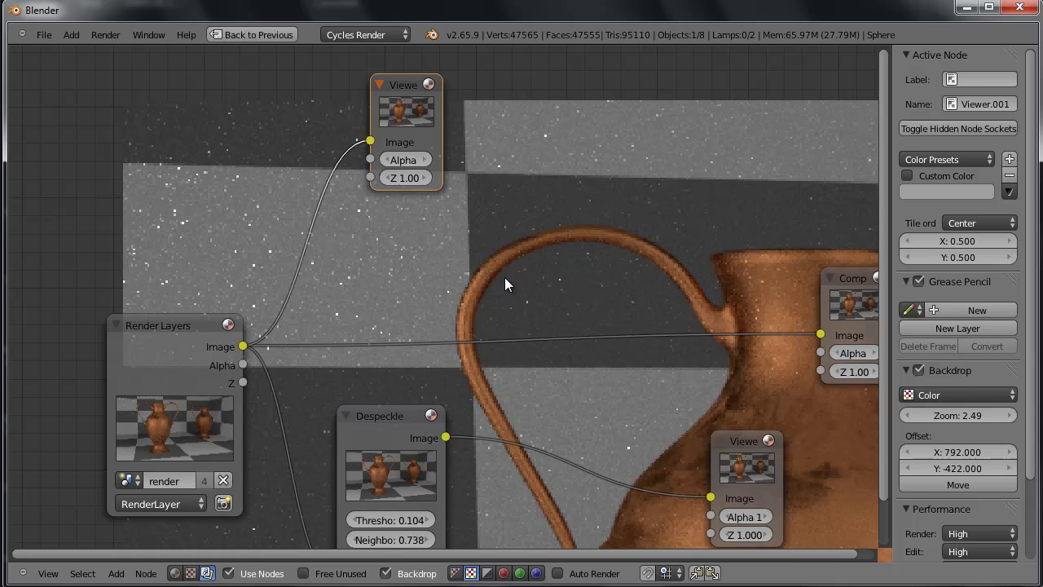
Make the despeckled Viewer active again and nudge the Despeckle node up
middle_drag(505, 277, 362, 208)
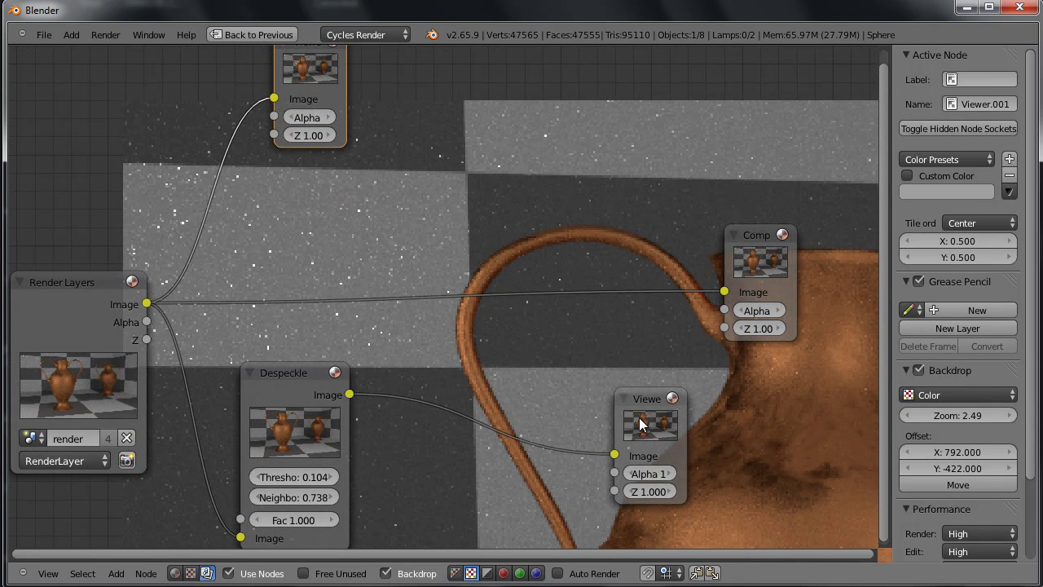
click(639, 420)
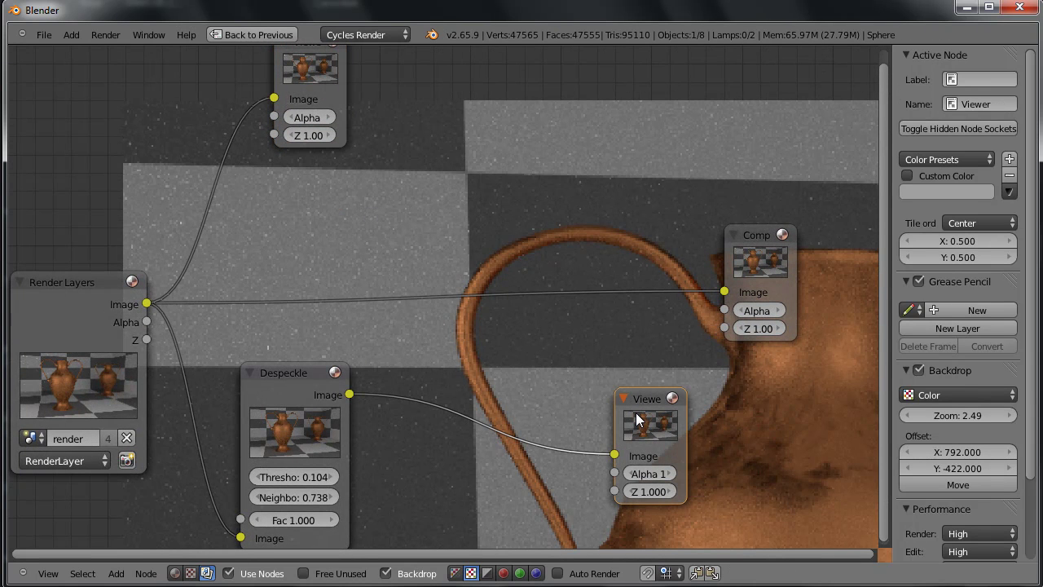
drag(291, 378, 303, 349)
scroll(447, 409, down, 2)
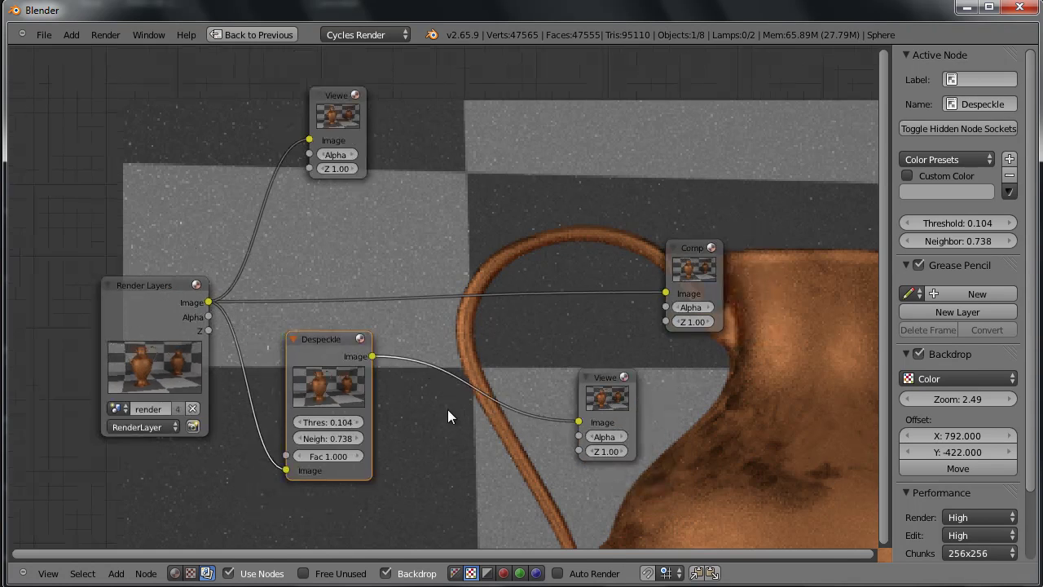
Add a Split Viewer below the Viewer, fed by the raw Render Layers and Despeckle images
middle_drag(448, 410, 379, 260)
key(shift+a)
mouse_move(463, 400)
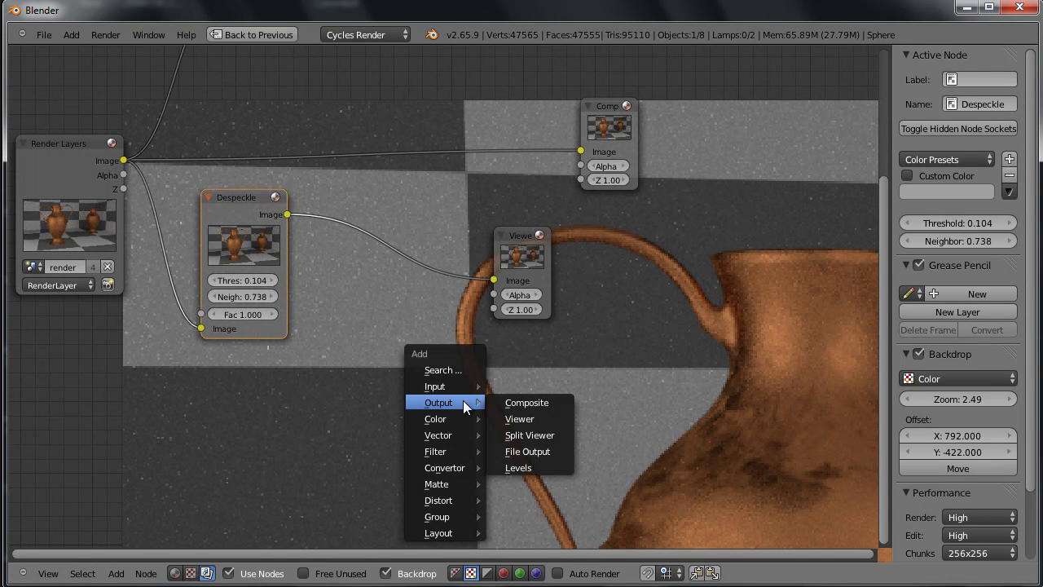
click(556, 436)
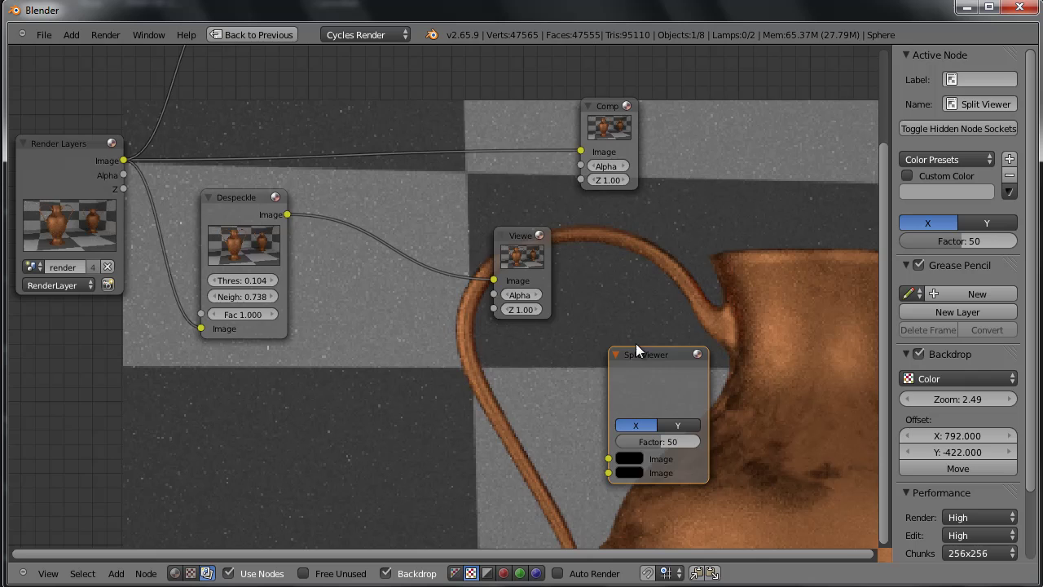
click(623, 346)
scroll(591, 349, down, 1)
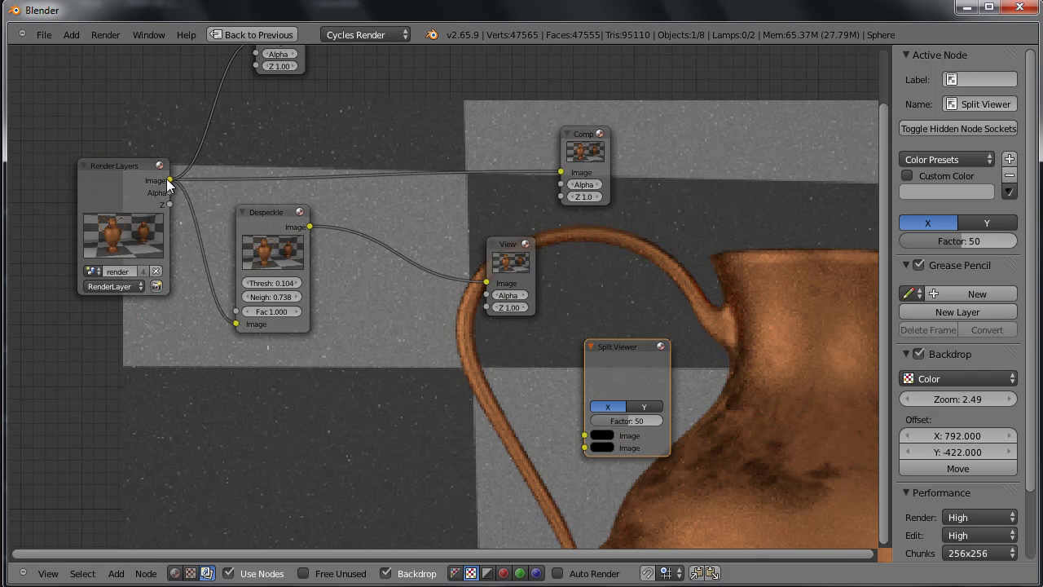
mouse_move(168, 181)
mouse_down()
mouse_move(212, 180)
mouse_move(582, 434)
mouse_up()
drag(309, 227, 579, 447)
Set the Split Viewer's Factor to 69 after trying 92 and 15
scroll(654, 457, up, 4)
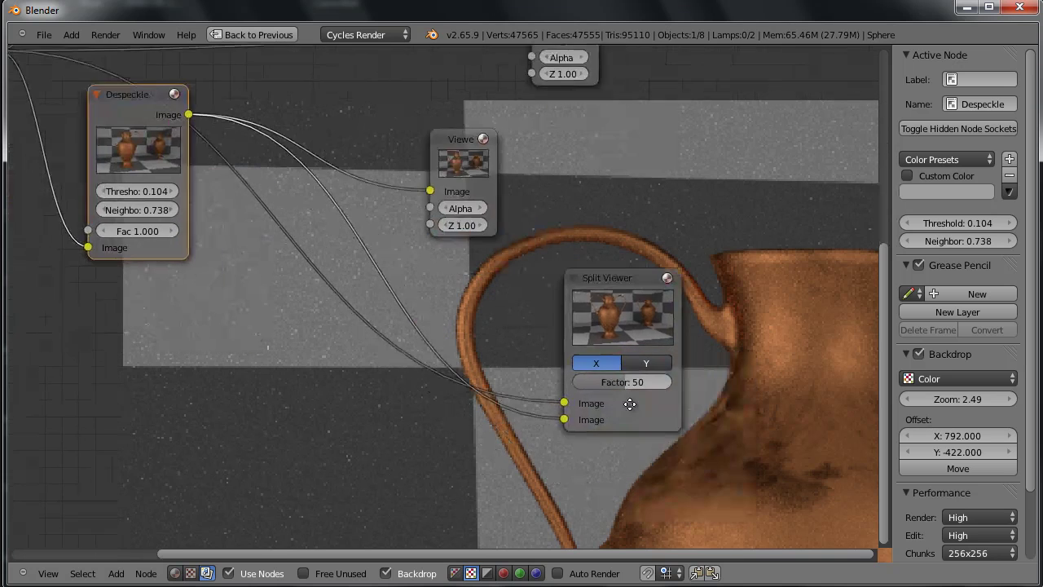
drag(685, 423, 615, 428)
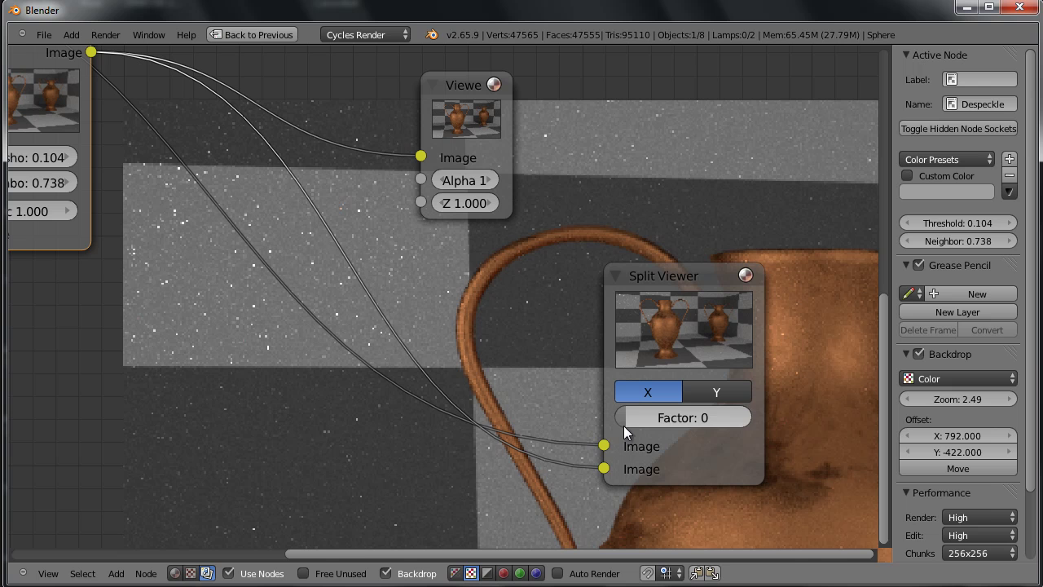
drag(623, 425, 739, 445)
middle_drag(818, 459, 464, 214)
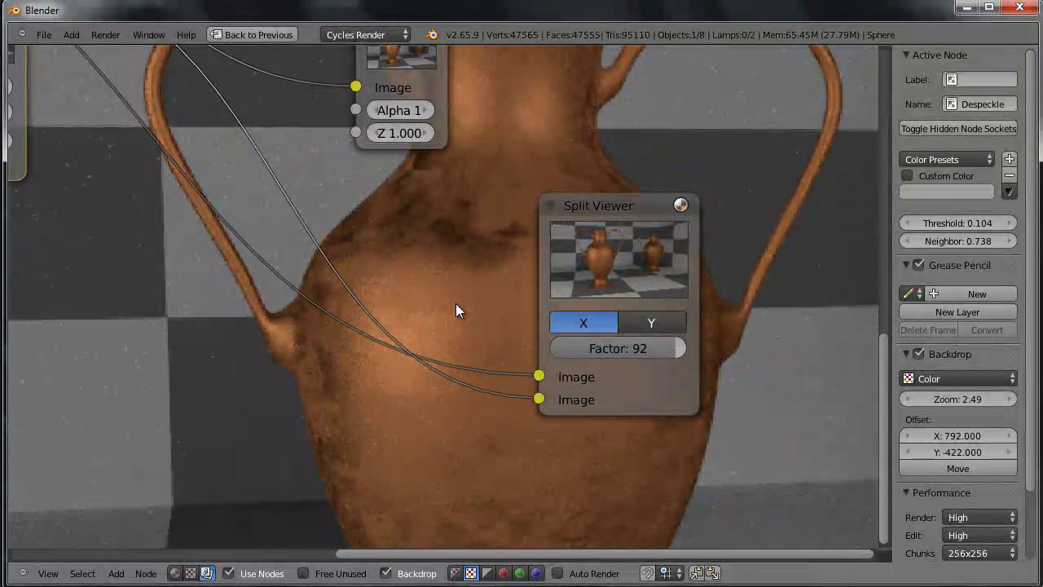
drag(665, 346, 564, 355)
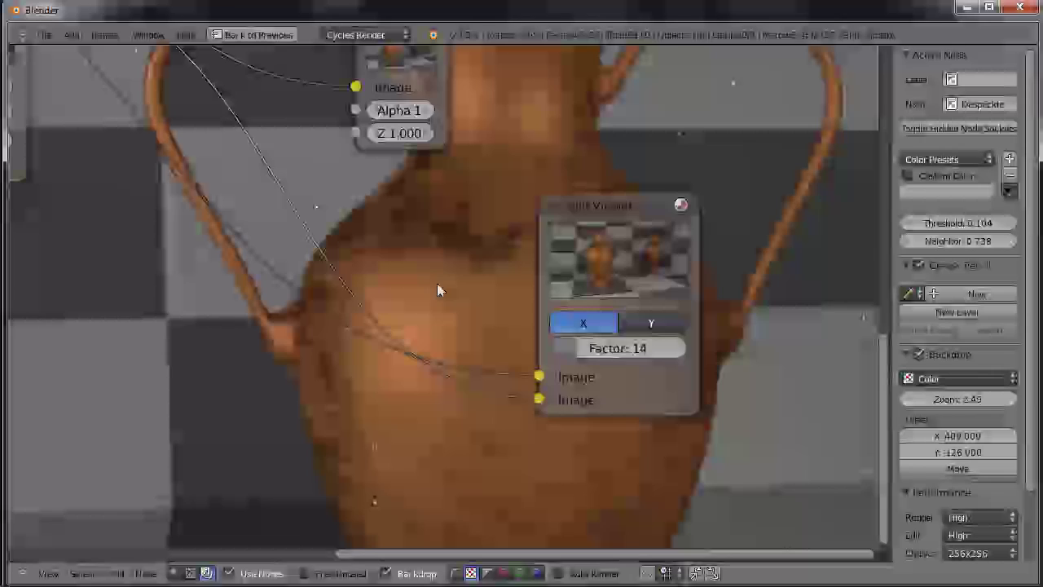
scroll(436, 283, up, 1)
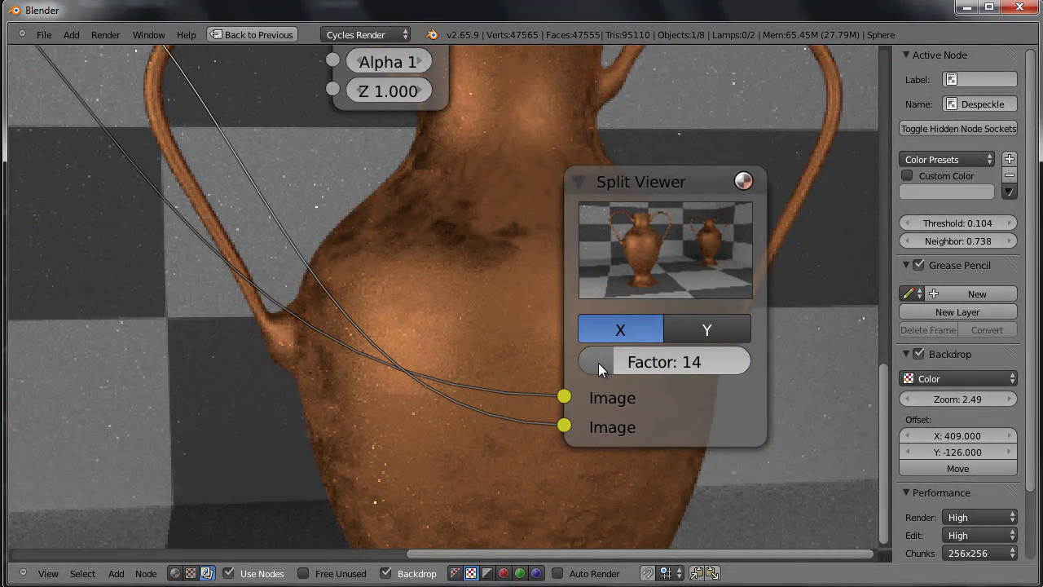
drag(613, 367, 699, 372)
Center the vase in the split backdrop and zoom the node view out
alt+middle_drag(339, 184, 644, 433)
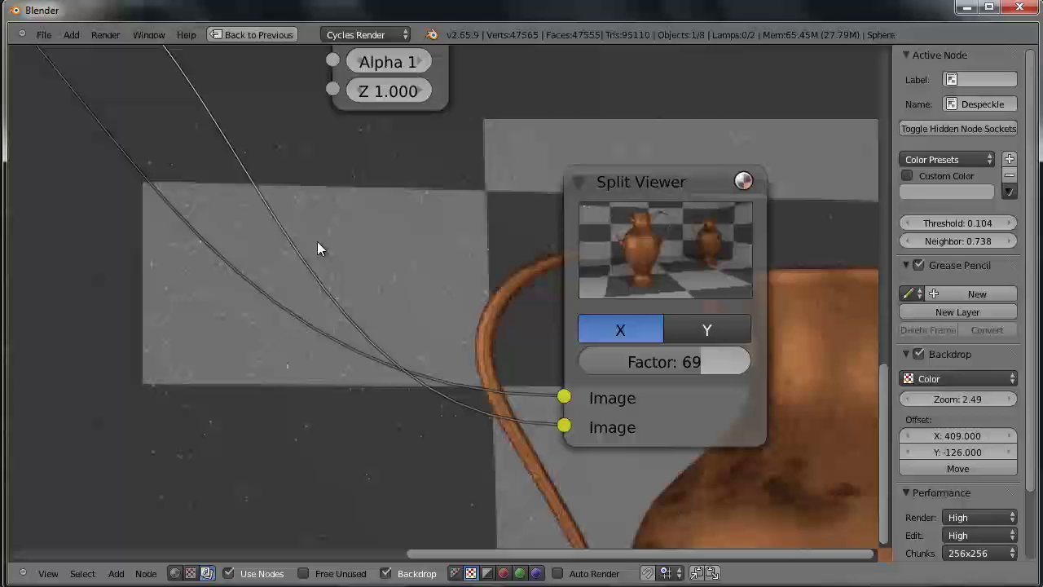
alt+middle_drag(702, 480, 434, 236)
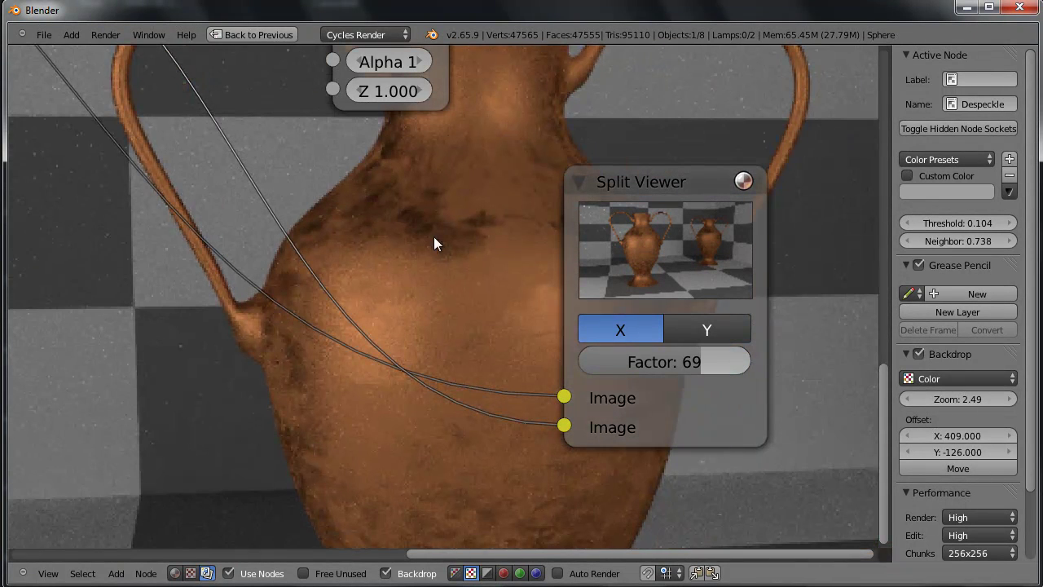
scroll(386, 271, down, 2)
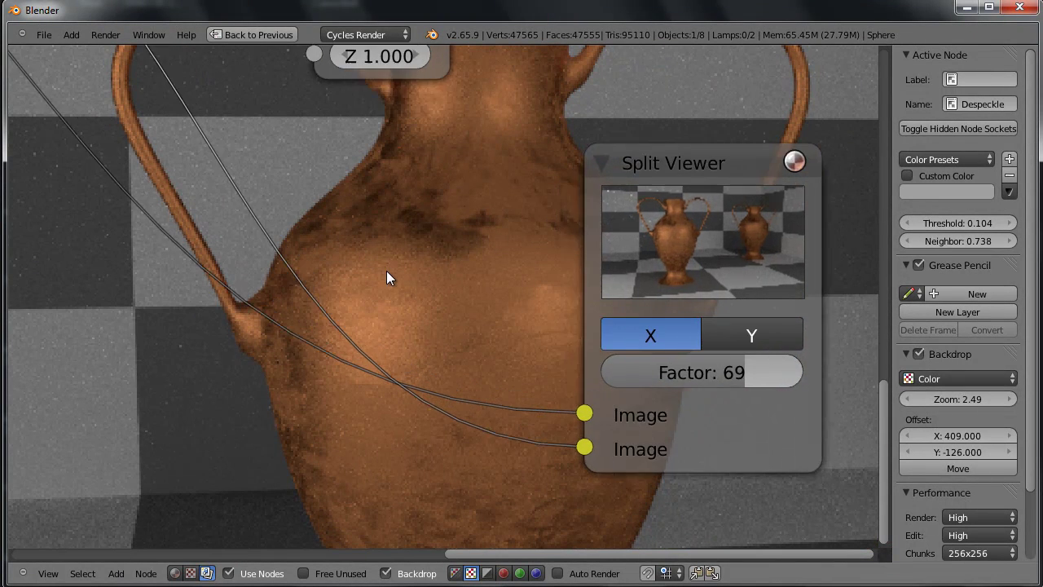
scroll(451, 213, down, 2)
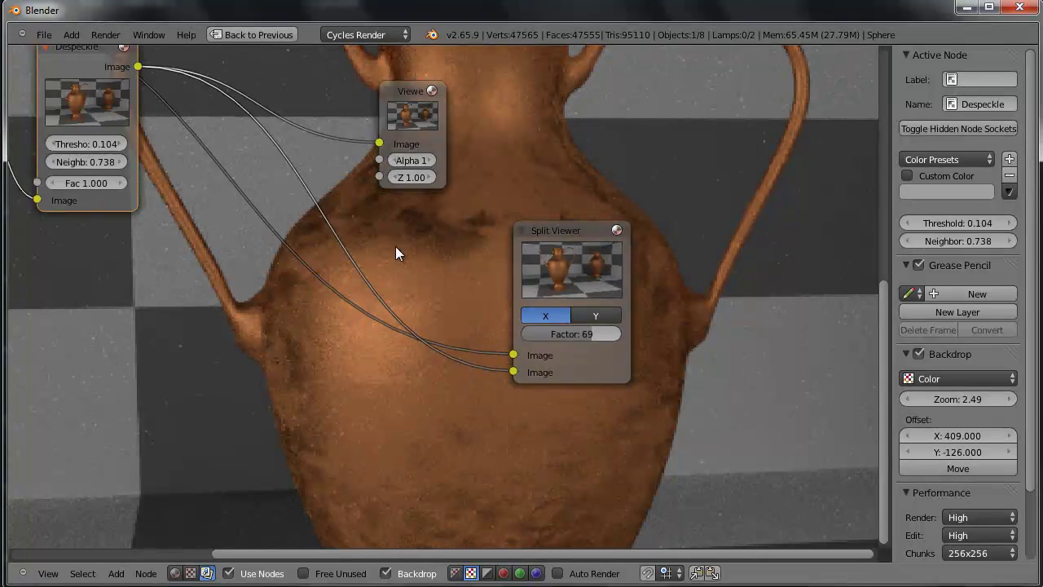
Reposition the Viewer, Composite and Despeckle nodes, centring Despeckle between Render Layers and the outputs
click(548, 234)
drag(405, 103, 672, 108)
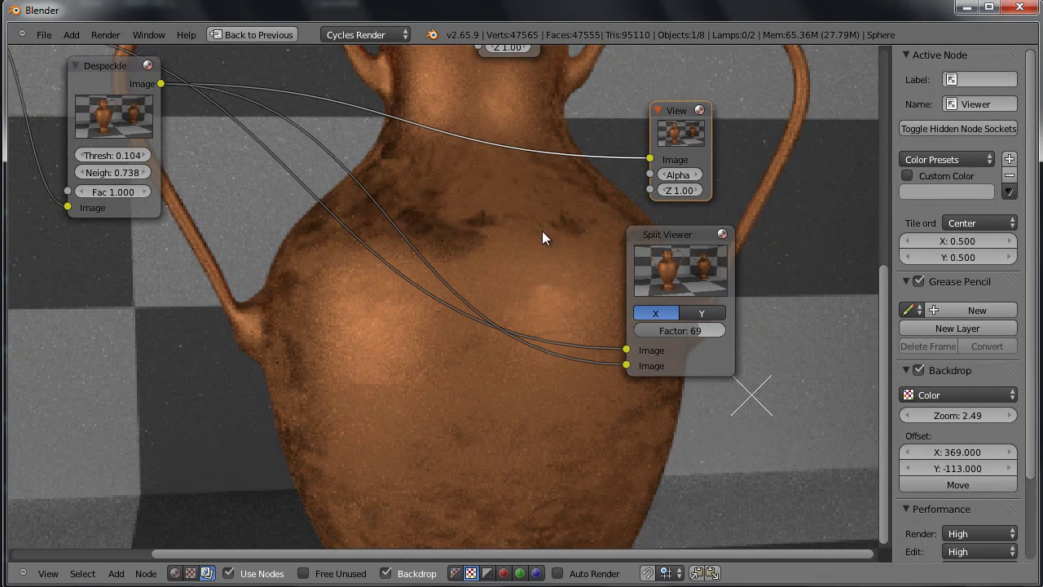
middle_drag(498, 243, 624, 426)
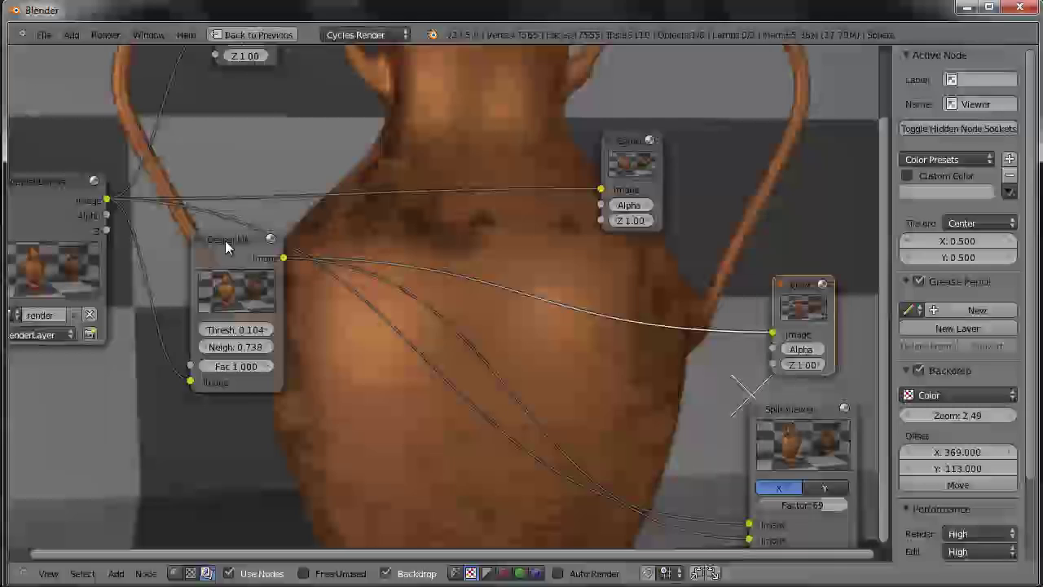
drag(225, 240, 332, 295)
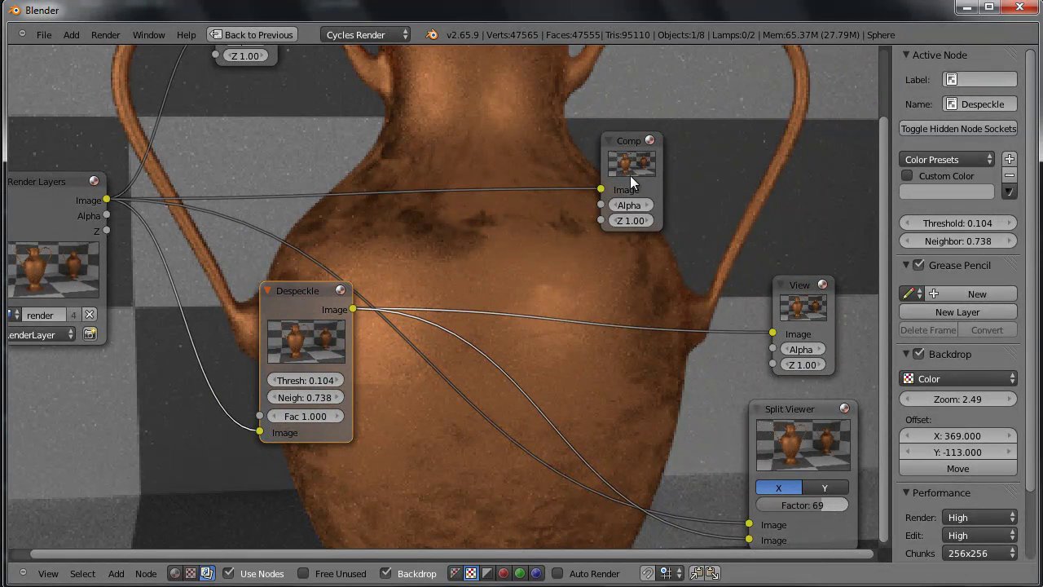
drag(629, 142, 723, 87)
drag(291, 306, 400, 213)
Bring up the Add menu's list of Filter nodes
key(shift+a)
mouse_move(615, 310)
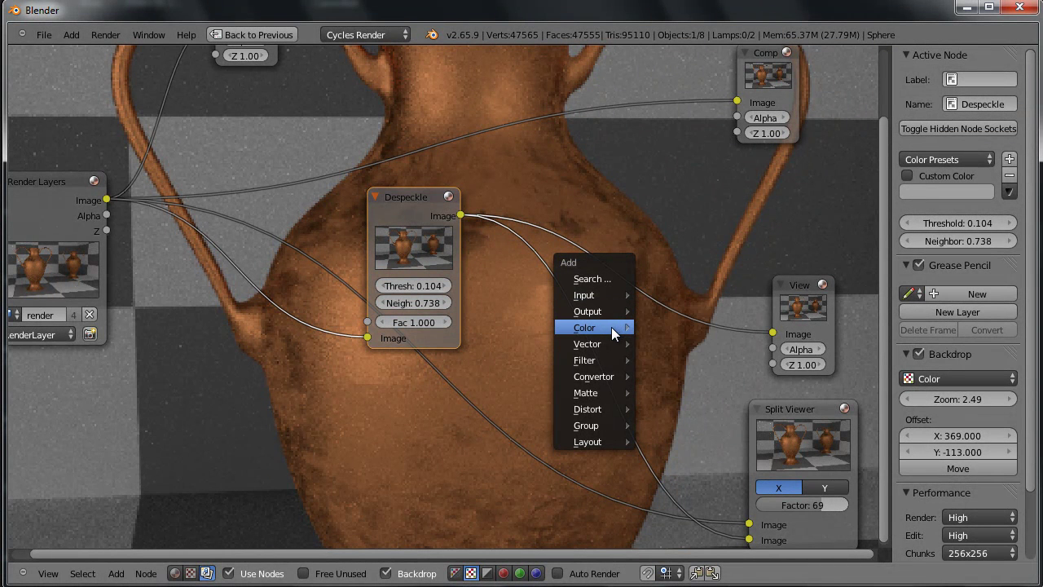
mouse_move(611, 342)
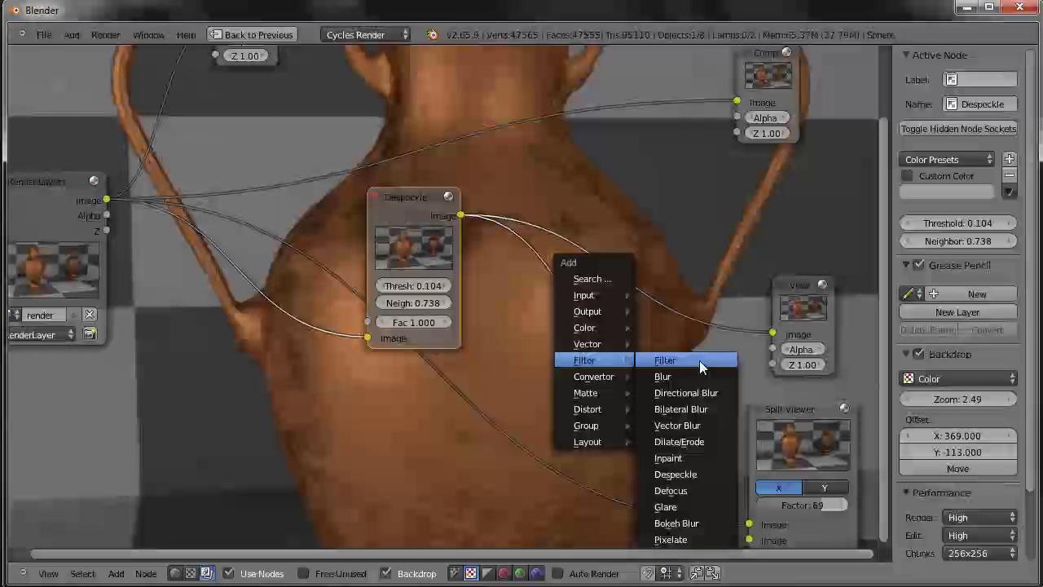
Insert a Soften filter node between Despeckle and the Viewer, then reposition and widen it
click(703, 360)
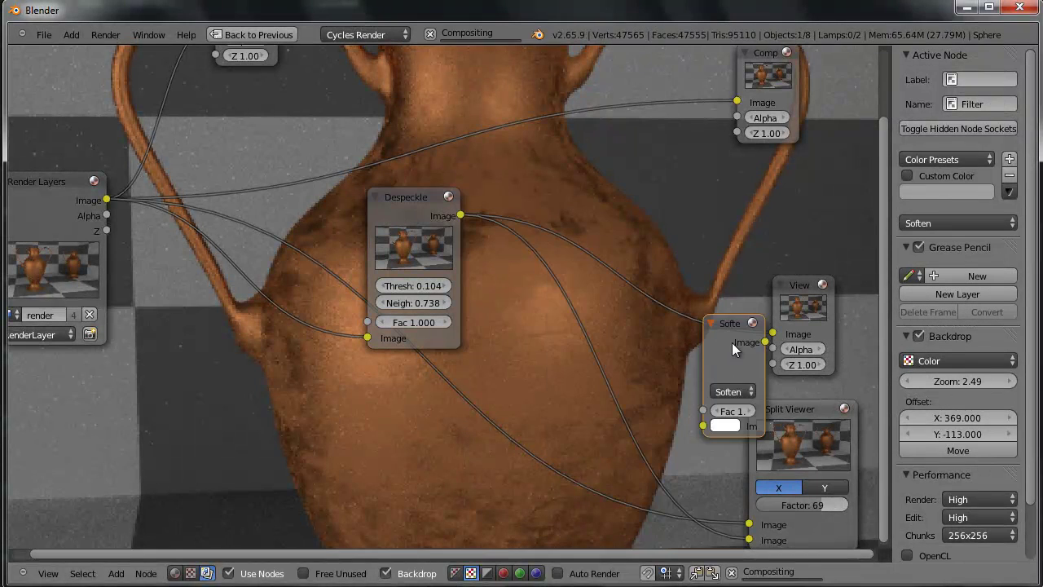
click(629, 263)
drag(657, 259, 649, 206)
scroll(670, 366, up, 2)
middle_drag(670, 366, 434, 353)
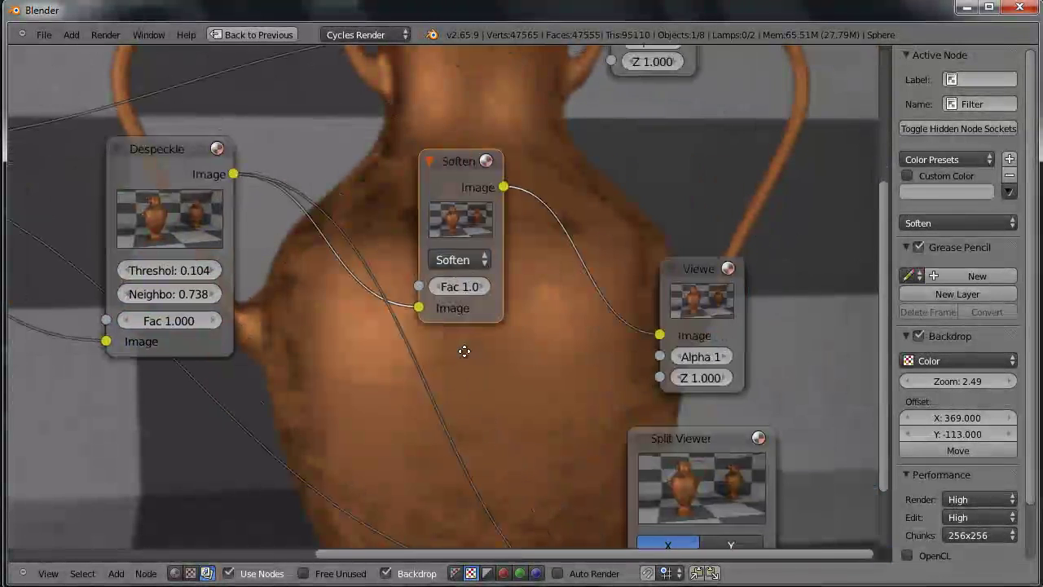
drag(442, 160, 425, 111)
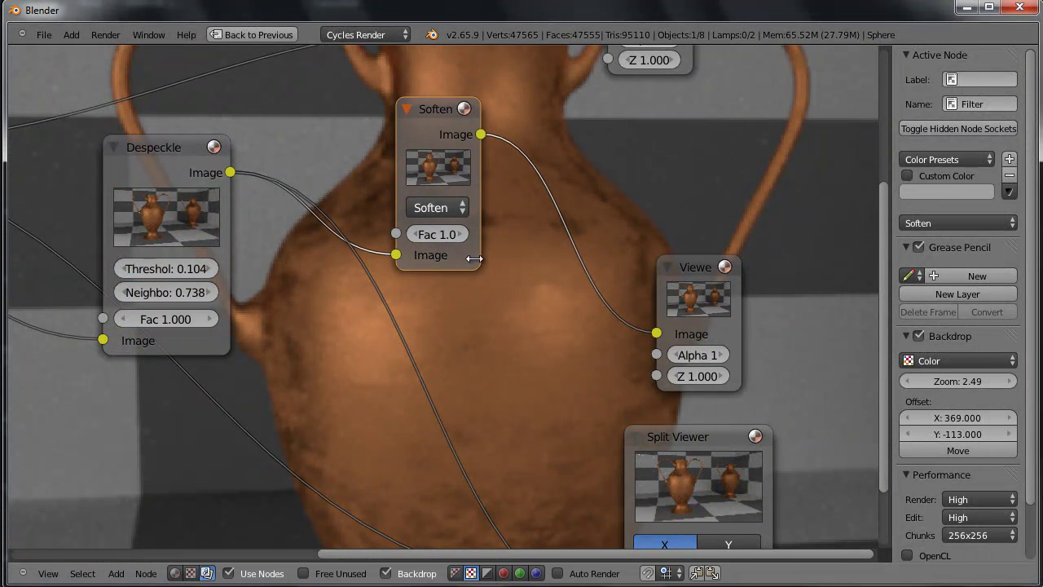
drag(480, 192, 598, 268)
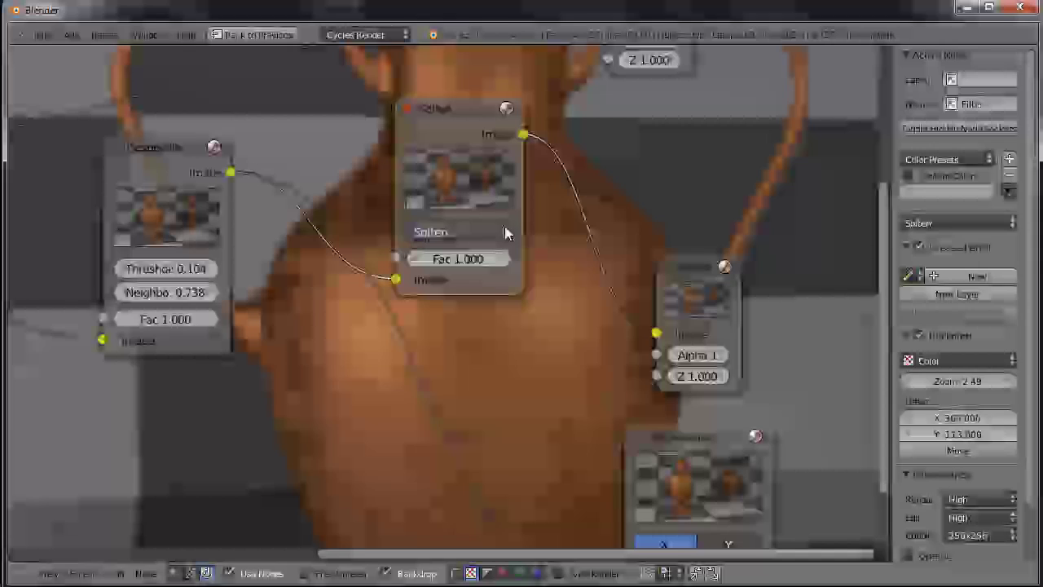
click(503, 231)
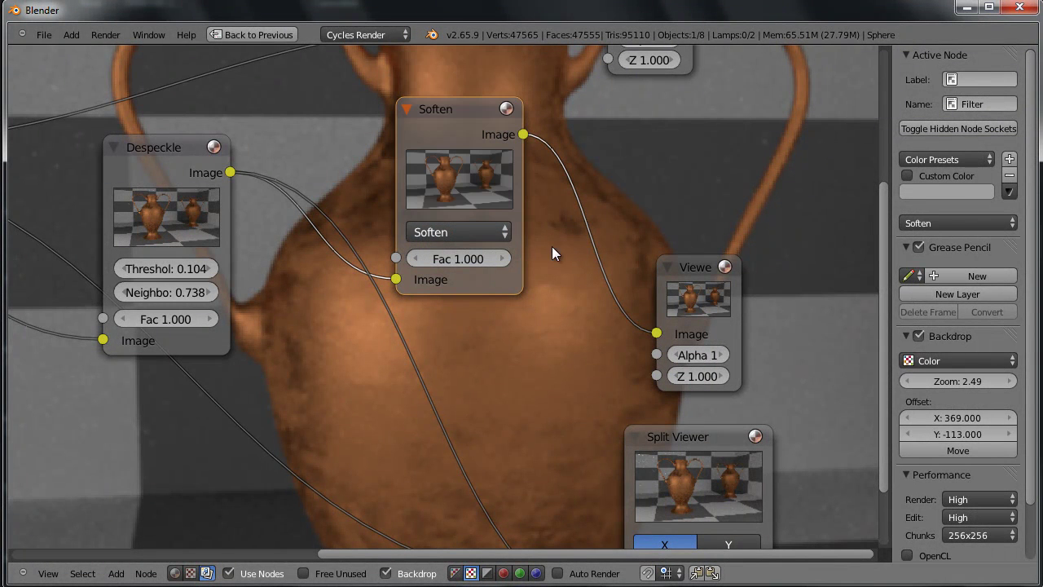
scroll(538, 304, down, 5)
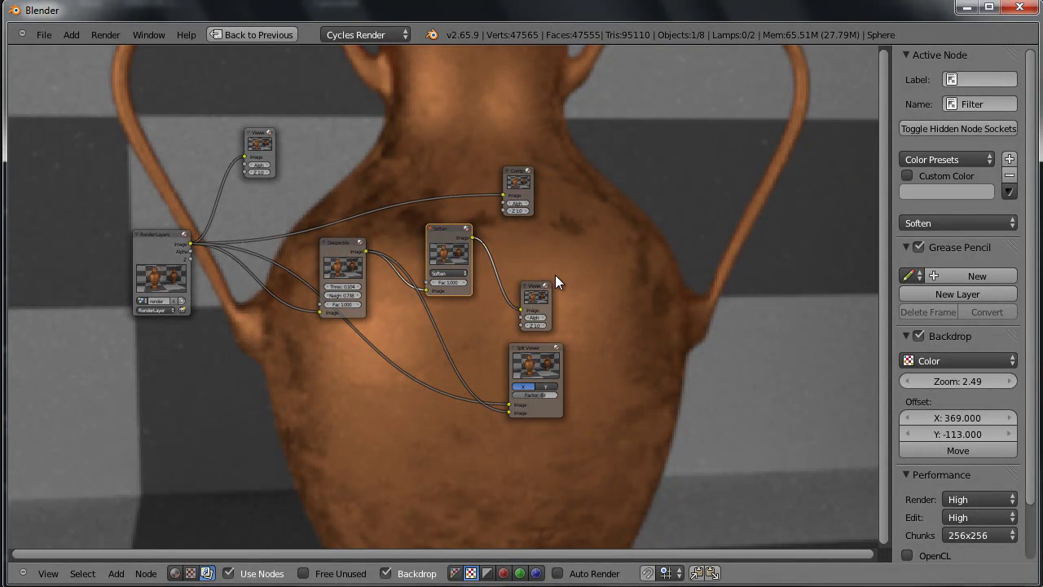
Spread the Viewer, Split Viewer and Composite nodes apart on the right side
drag(536, 286, 600, 235)
drag(536, 349, 687, 355)
scroll(611, 317, up, 2)
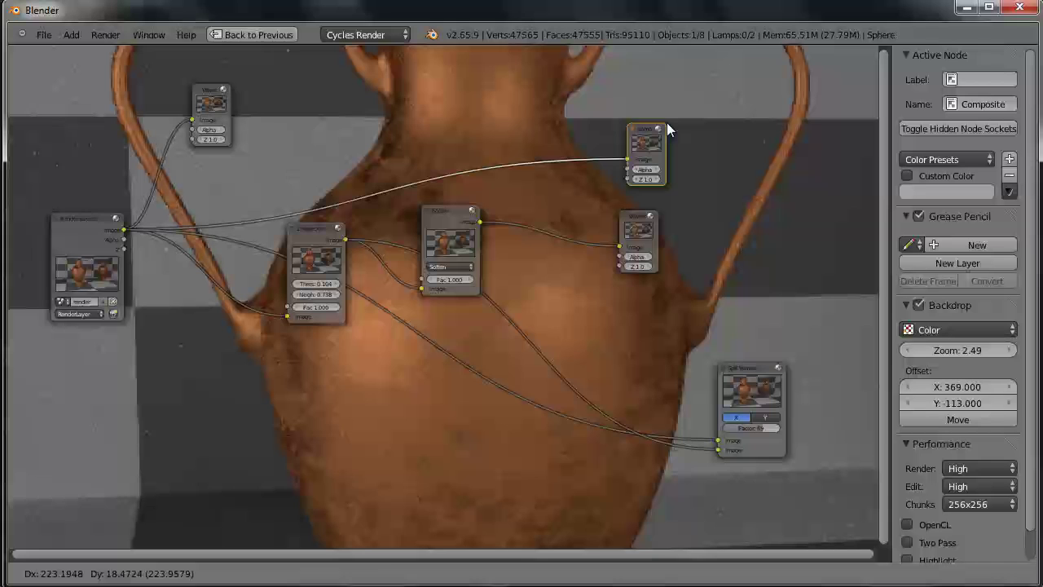
click(689, 122)
scroll(302, 210, up, 1)
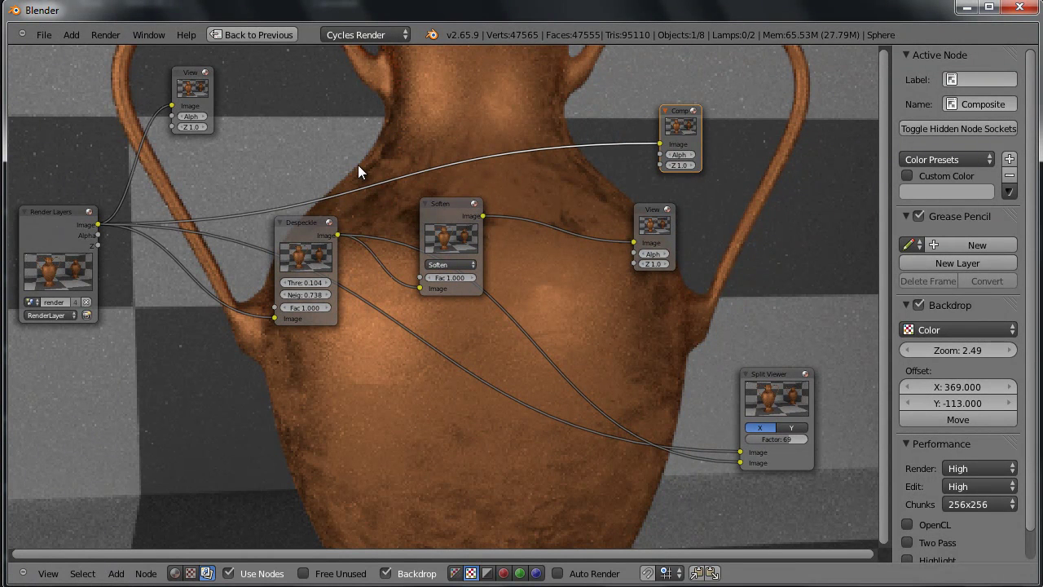
scroll(443, 228, up, 2)
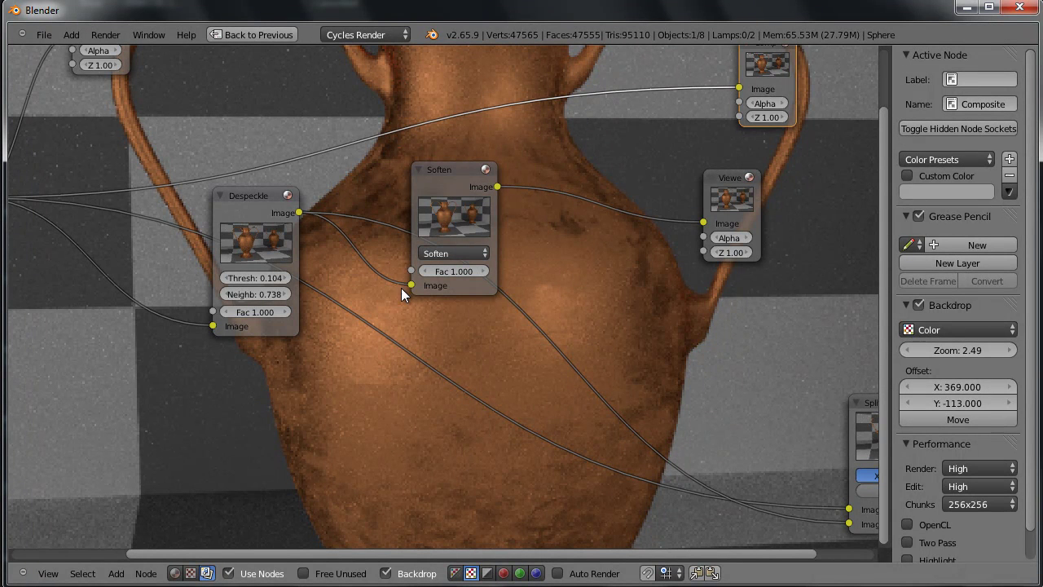
scroll(481, 345, down, 1)
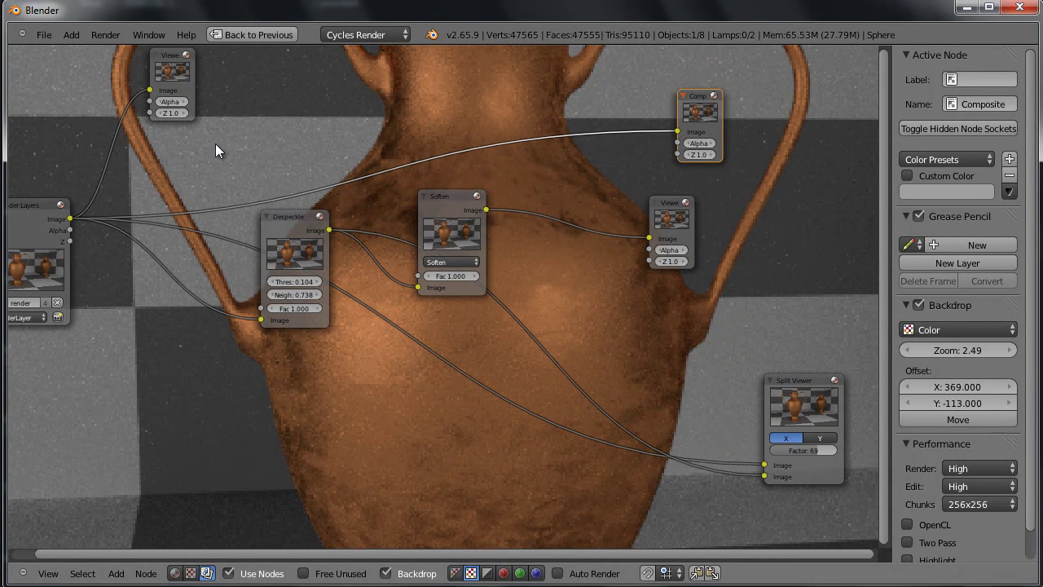
Add a new Filter node and place it above the Despeckle node
scroll(340, 172, up, 2)
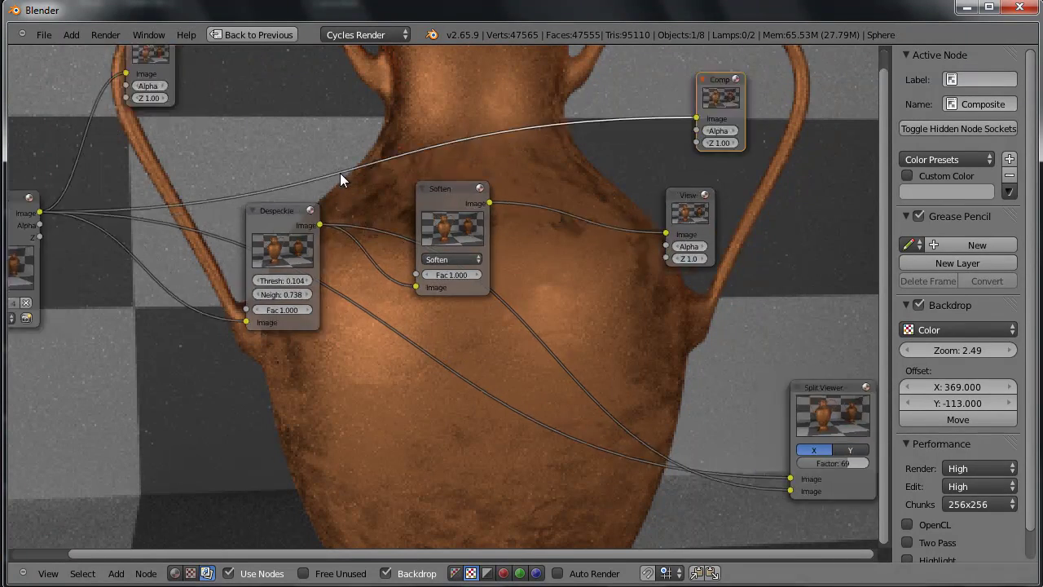
middle_drag(356, 240, 381, 224)
key(shift+a)
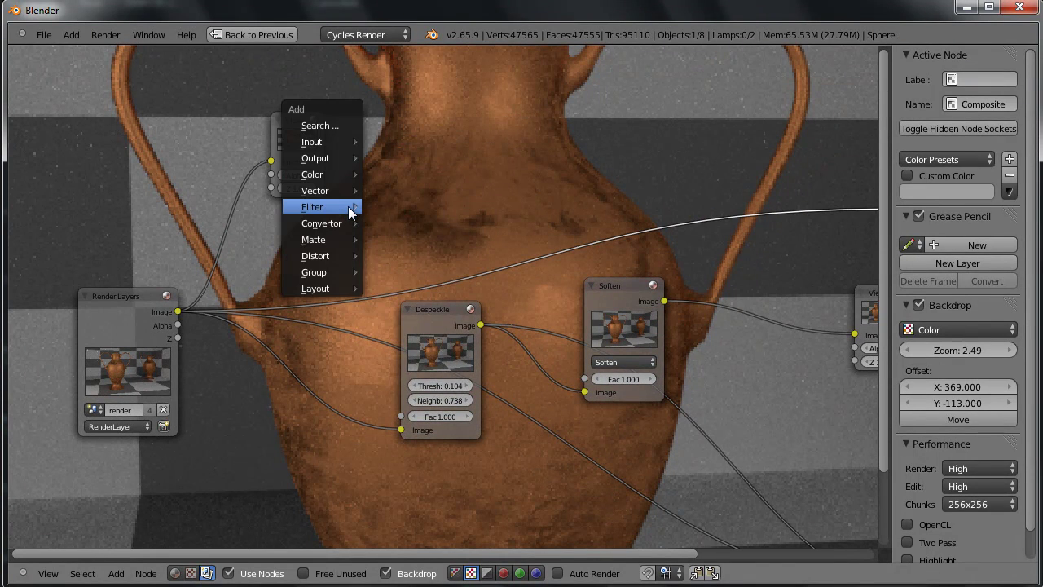
mouse_move(350, 210)
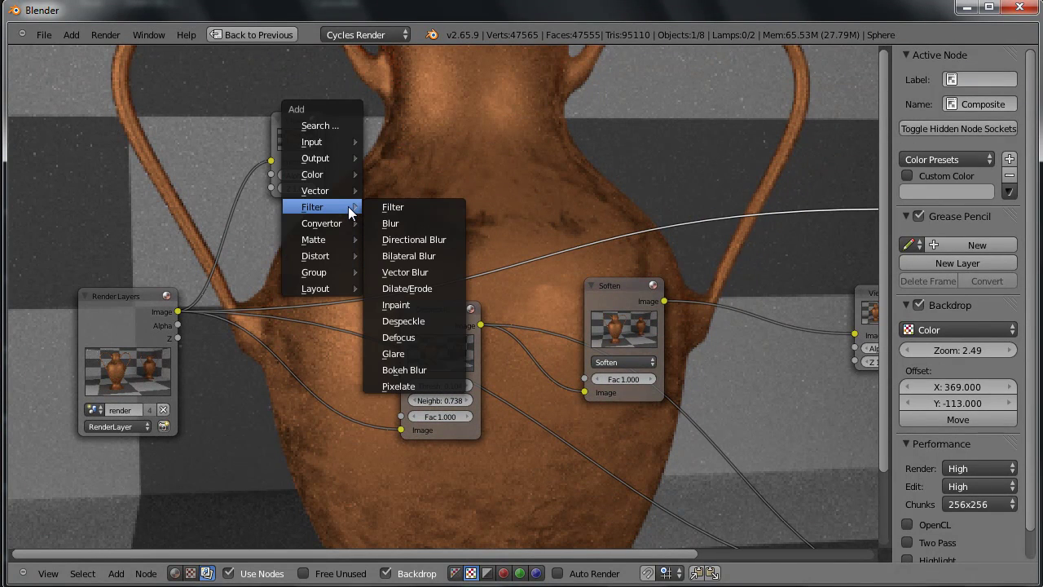
click(412, 207)
click(439, 192)
scroll(455, 243, up, 2)
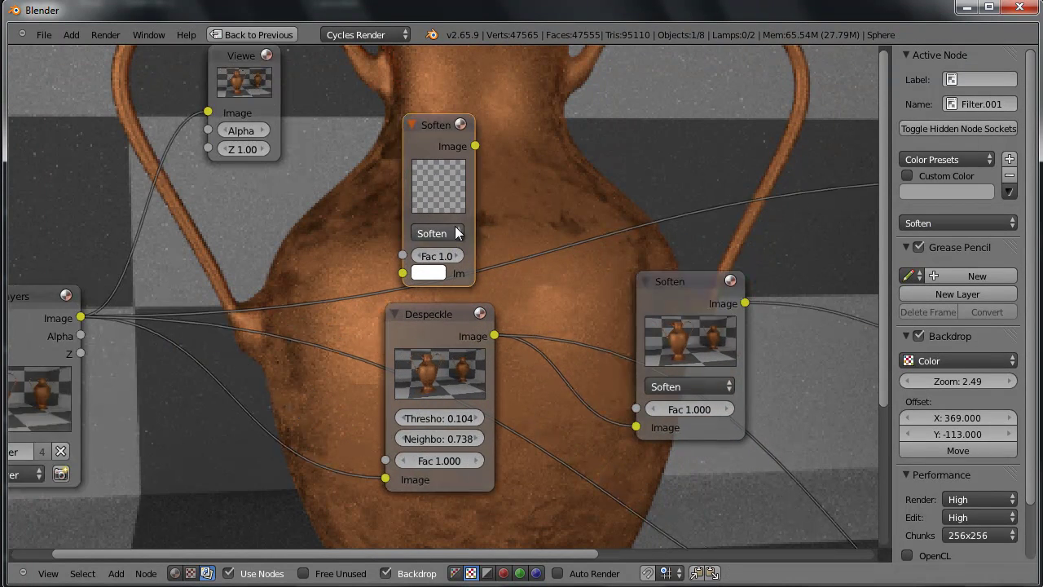
scroll(457, 233, up, 1)
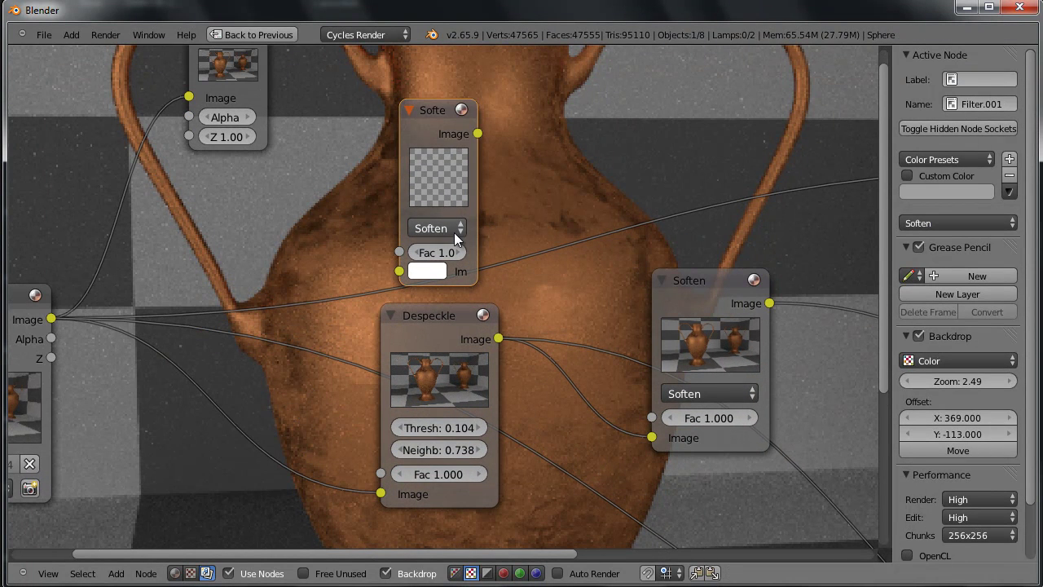
Switch the new filter's type to Kirsch and move the node higher up
click(436, 228)
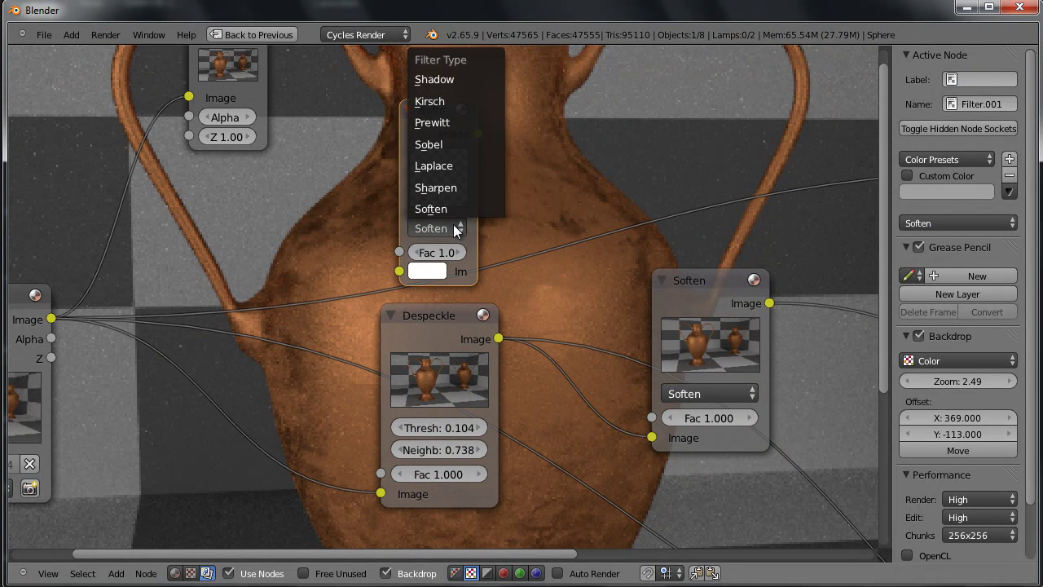
click(458, 101)
drag(436, 103, 428, 214)
click(410, 70)
scroll(163, 330, down, 2)
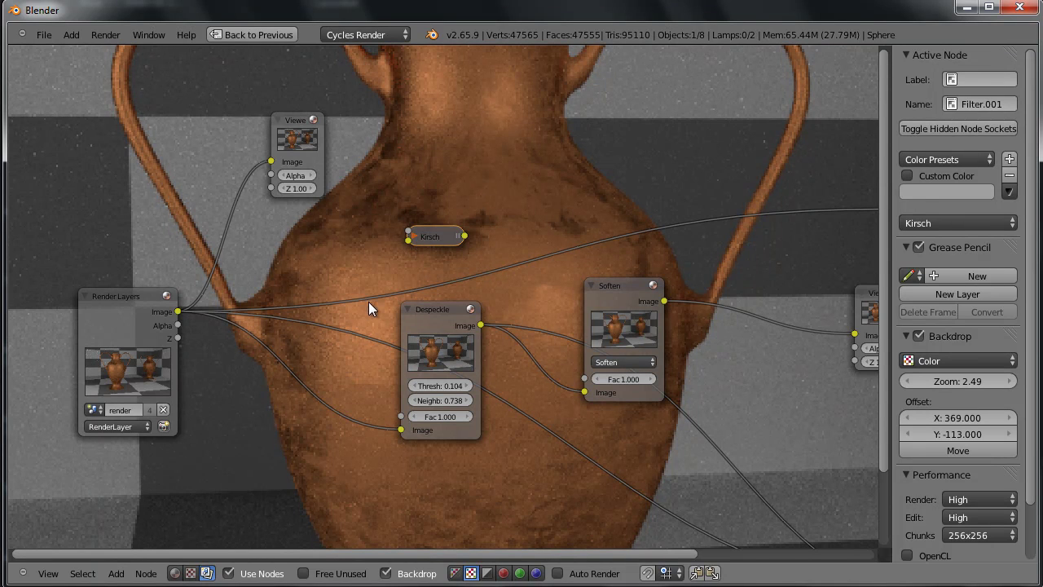
Drop the Kirsch node onto the Render Layers link and expand it
key(g)
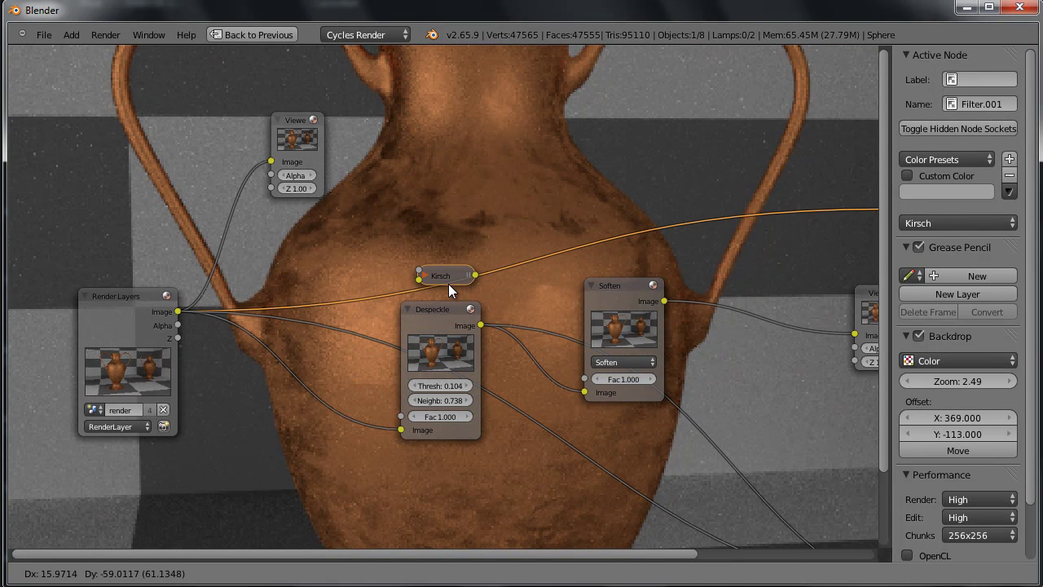
click(449, 284)
scroll(439, 276, up, 2)
key(h)
key(g)
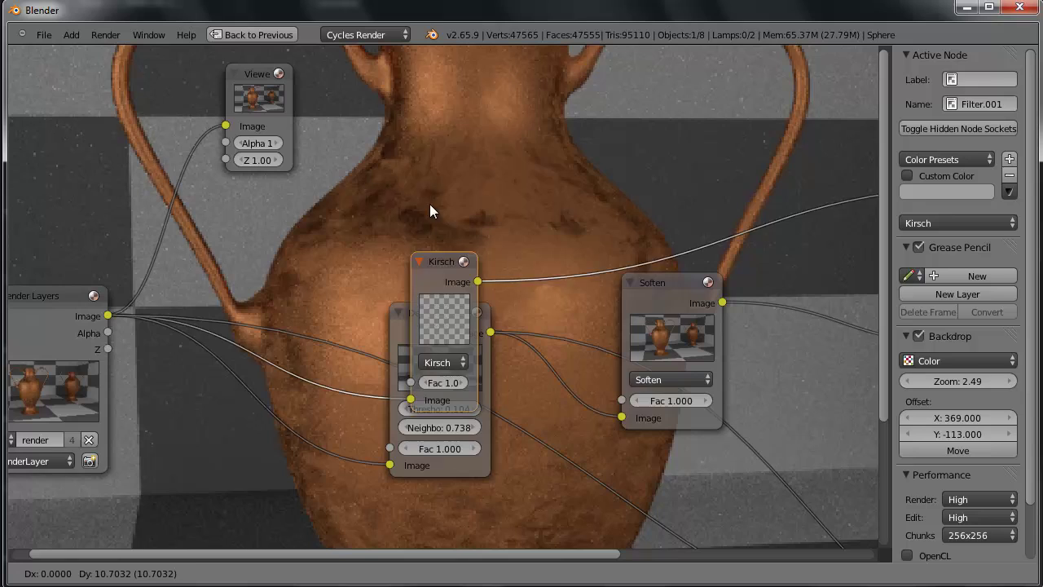
click(411, 120)
scroll(443, 261, down, 2)
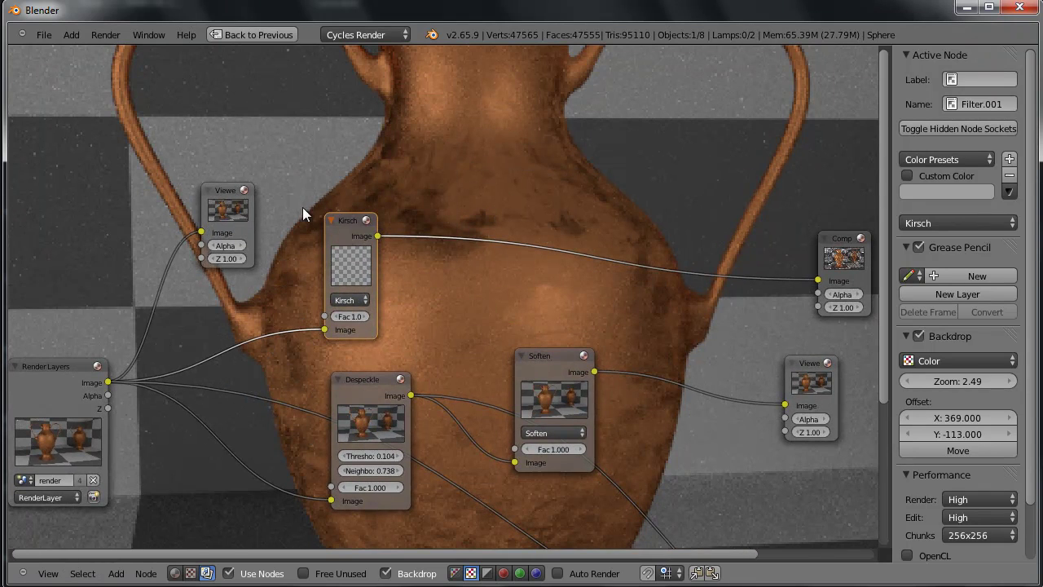
Move the upper Viewer node up-right and wire the Kirsch output into it
click(229, 199)
key(g)
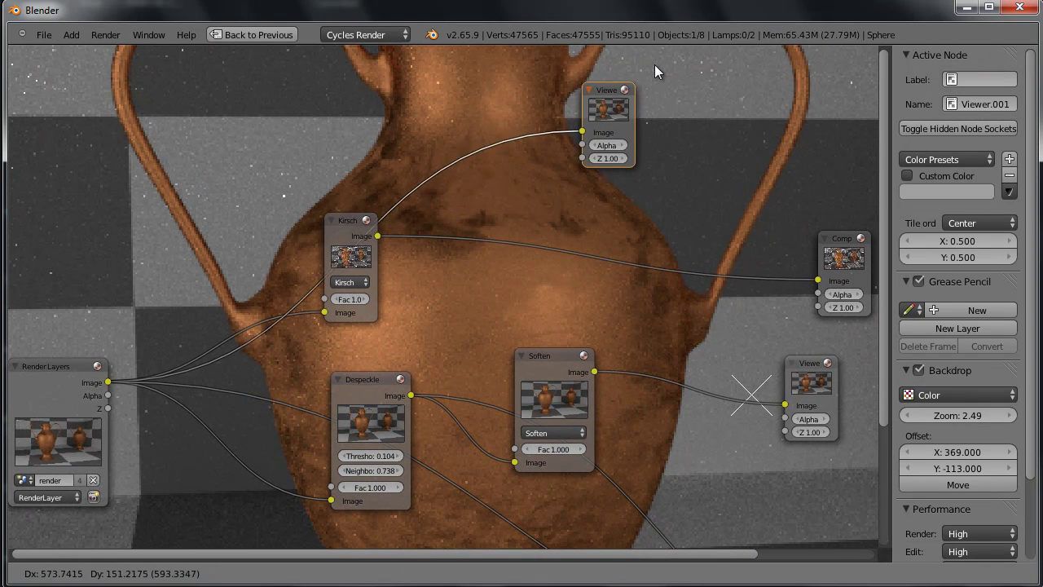
click(670, 49)
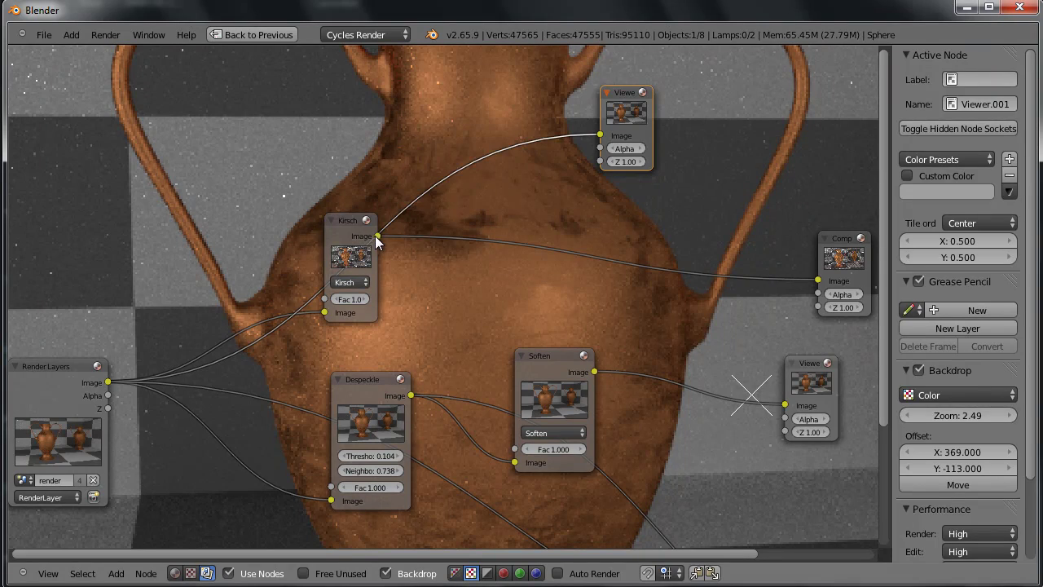
drag(376, 236, 605, 133)
scroll(544, 237, down, 3)
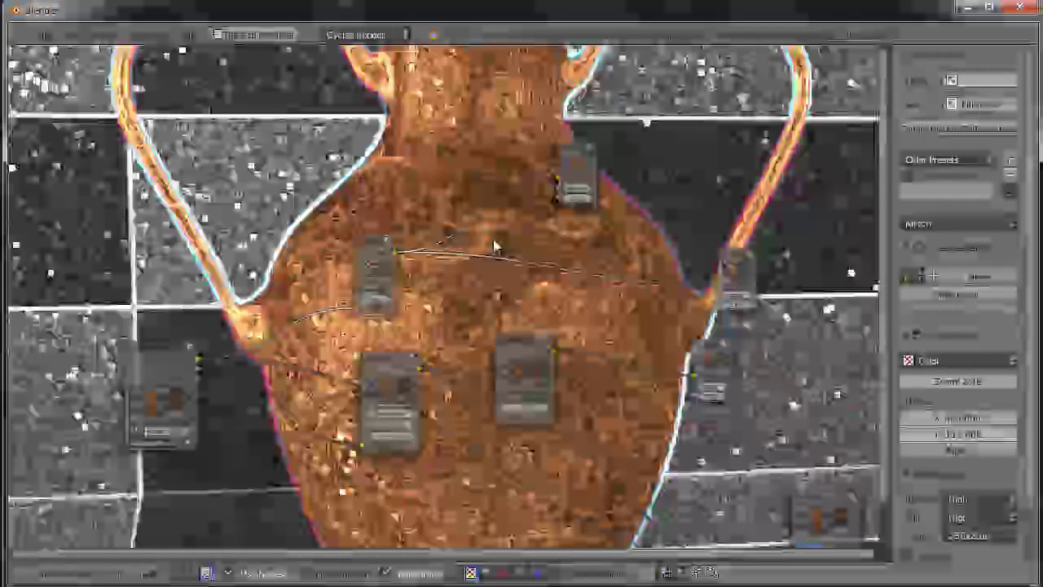
scroll(495, 246, up, 2)
Reposition the Kirsch node down and to the left in the graph
key(g)
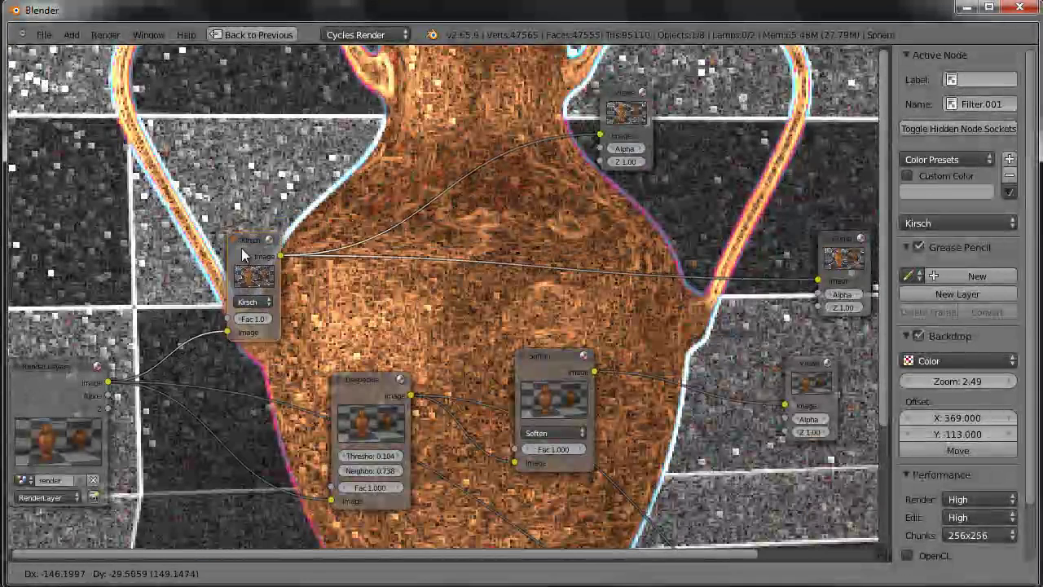
click(209, 299)
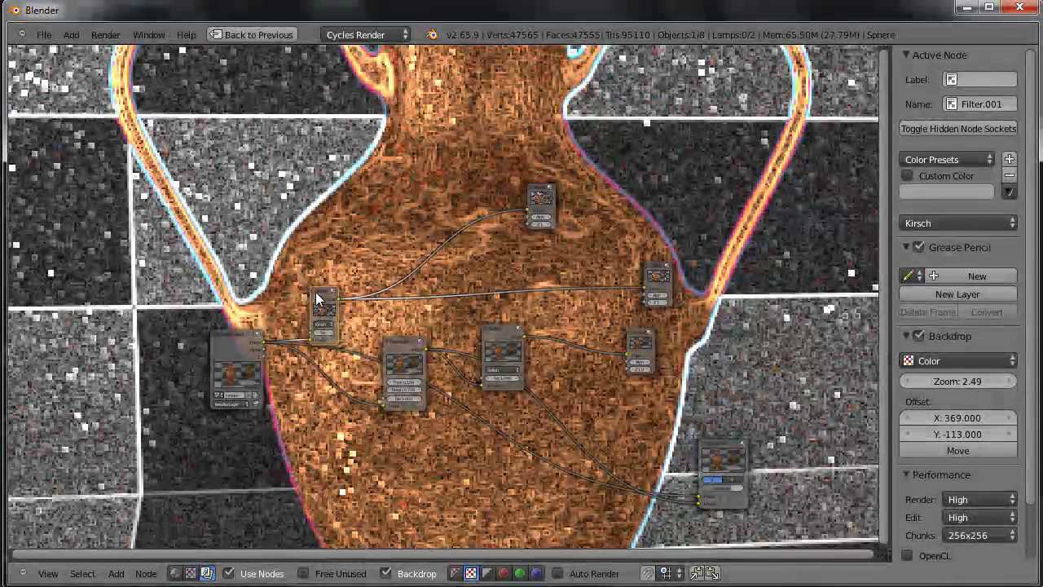
drag(313, 287, 282, 248)
scroll(481, 347, up, 4)
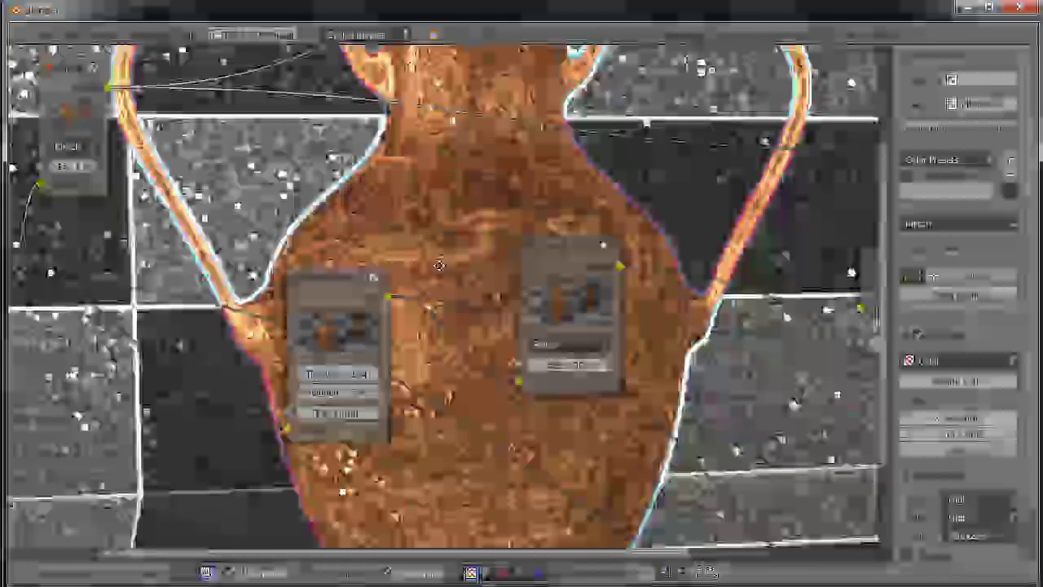
middle_drag(107, 100, 270, 305)
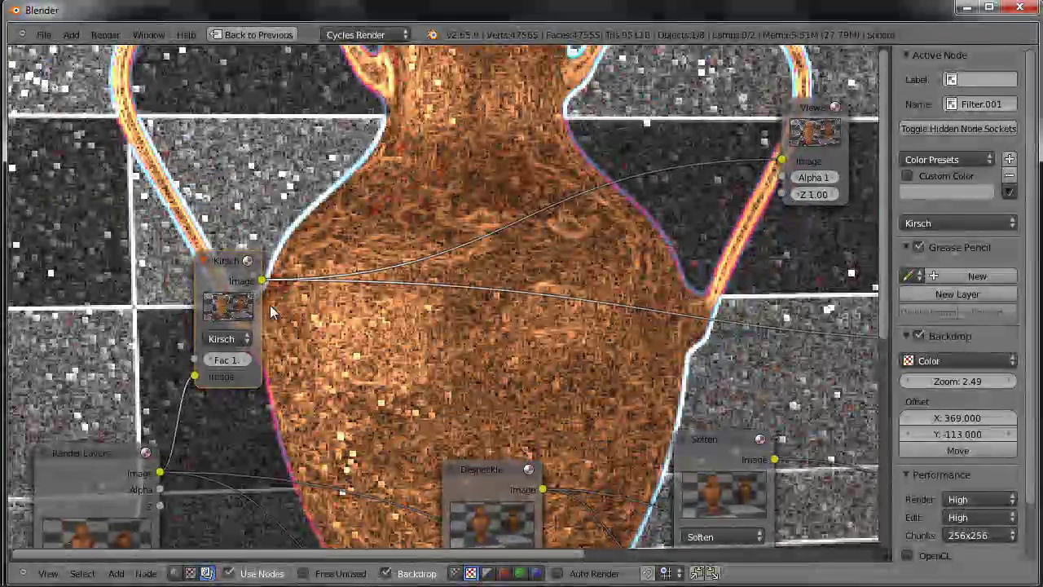
drag(229, 266, 272, 296)
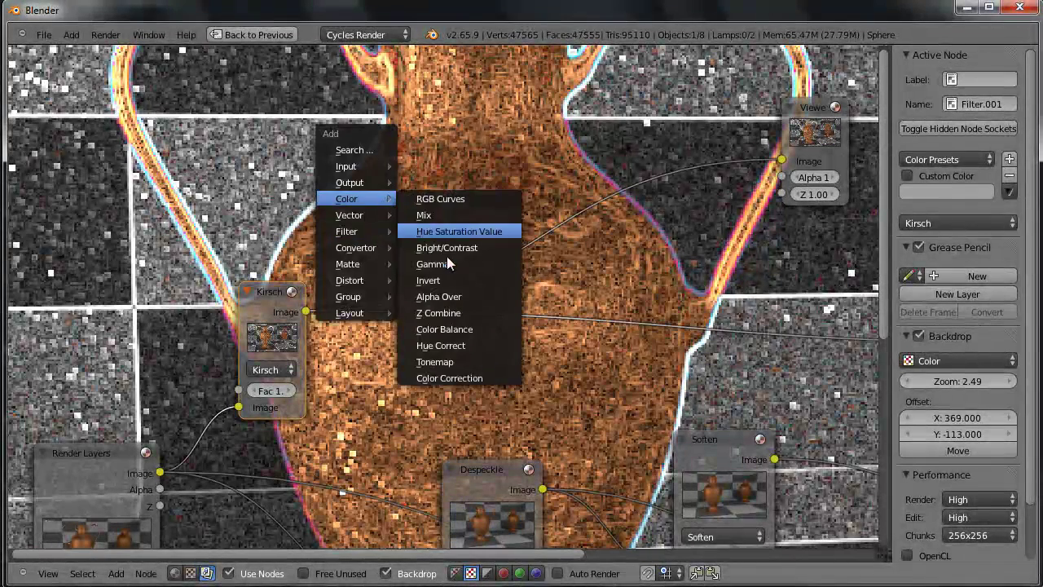
Insert an Invert node after Kirsch and connect its output to the Viewer
click(448, 278)
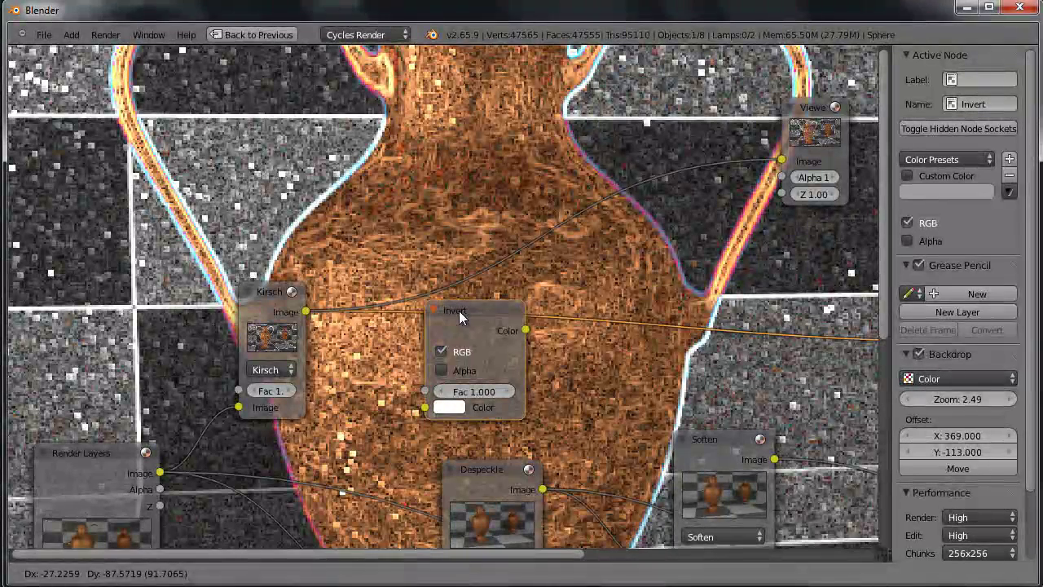
click(459, 311)
key(g)
click(454, 302)
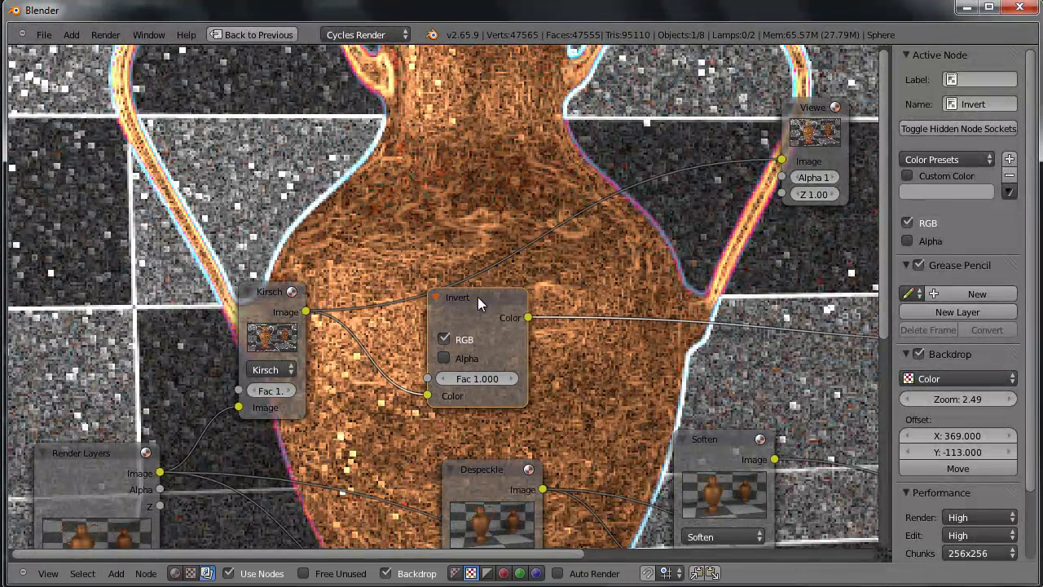
drag(528, 317, 782, 158)
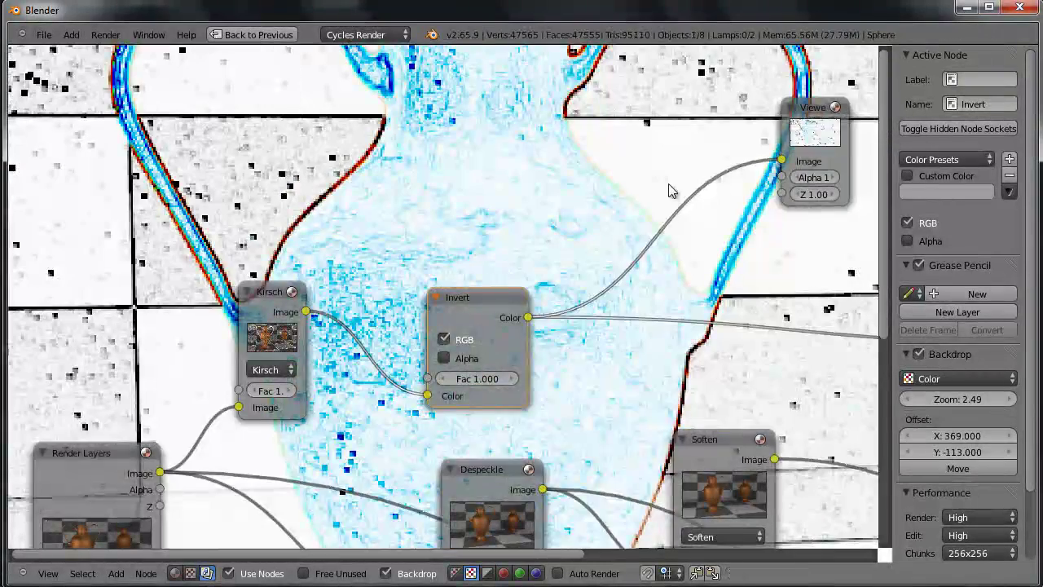
scroll(531, 237, down, 4)
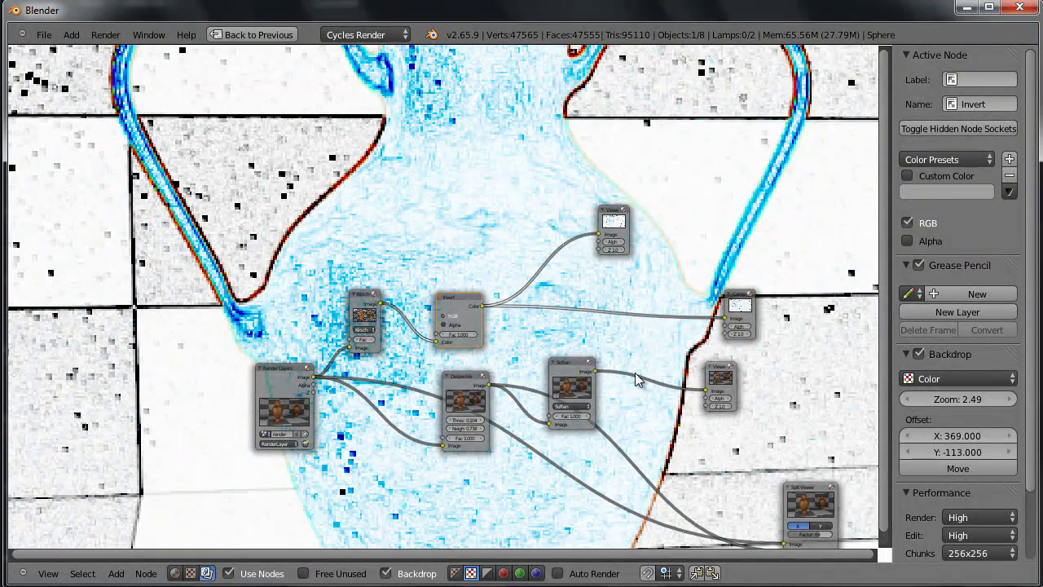
scroll(639, 335, up, 2)
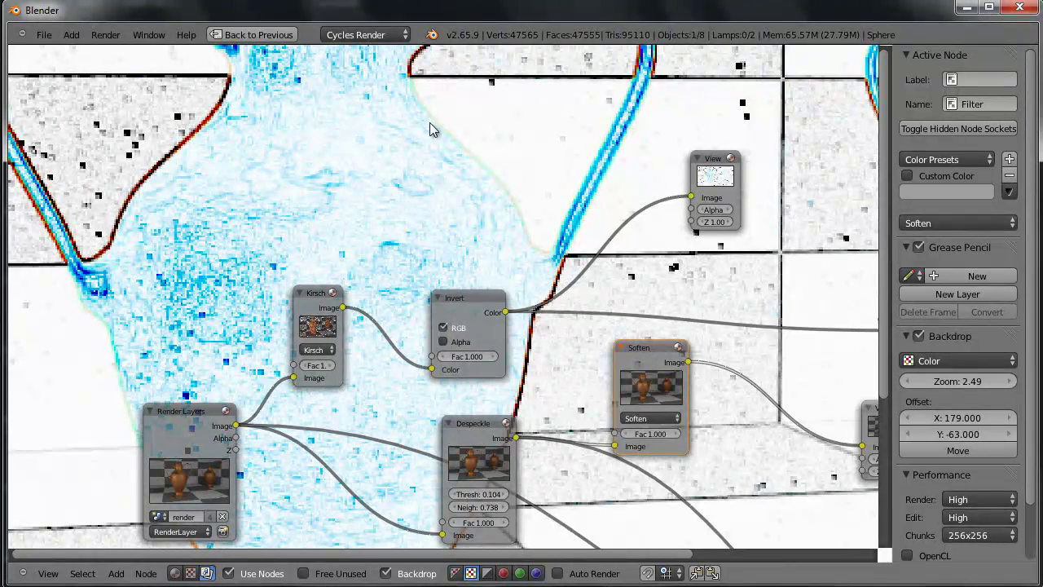
Tuck the Kirsch and Invert nodes closer together on the left
drag(314, 299, 285, 308)
drag(421, 299, 322, 266)
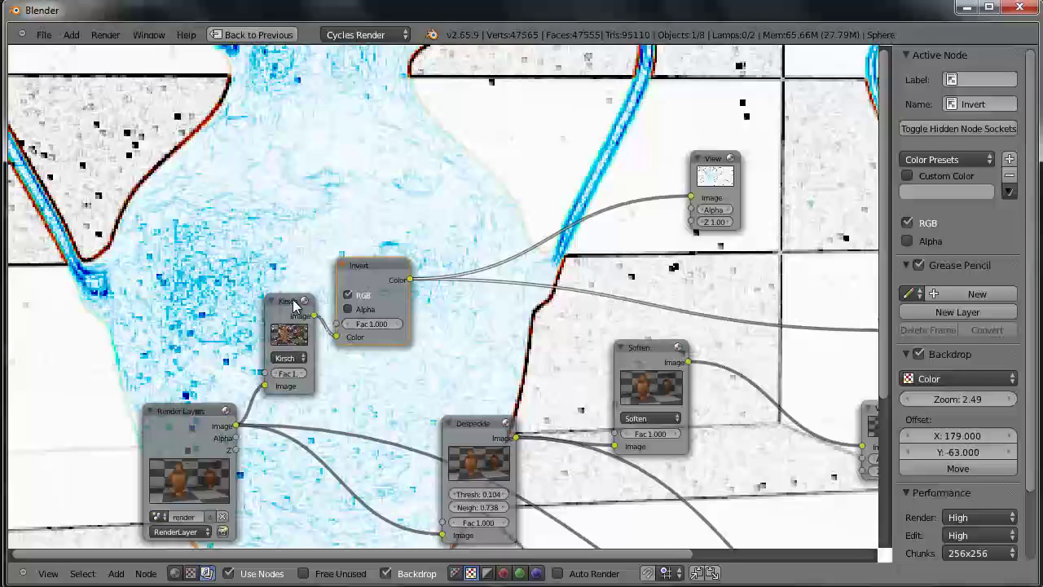
drag(287, 301, 269, 276)
drag(374, 265, 357, 239)
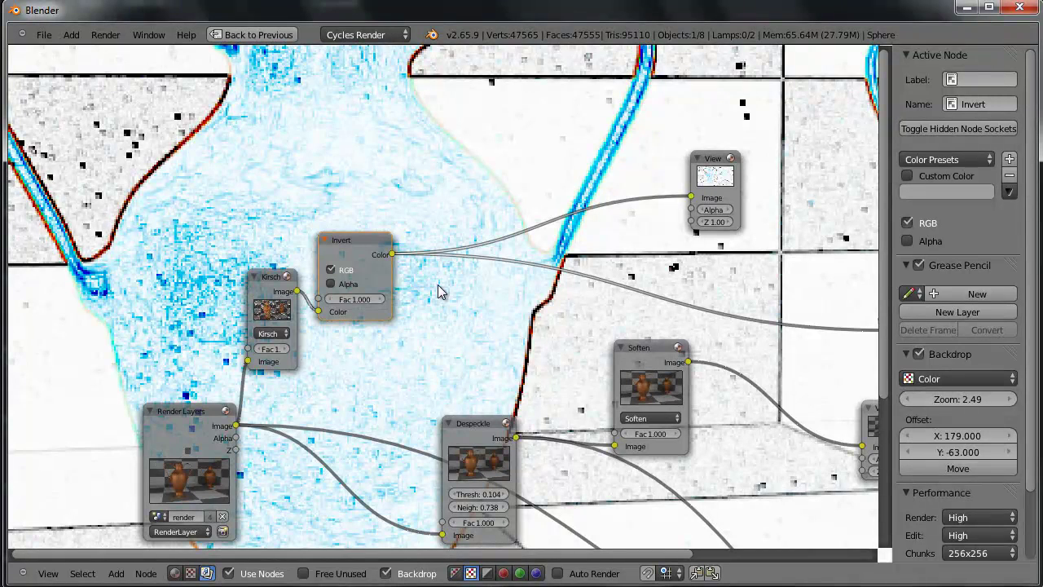
Add a Converter > RGB to BW node on the Invert-to-Viewer link
key(shift+a)
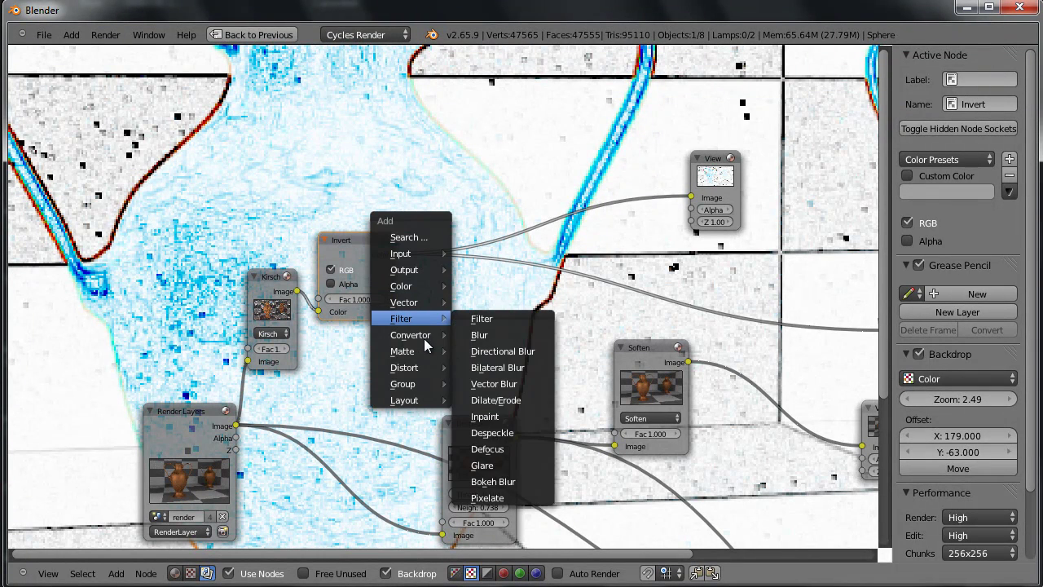
mouse_move(418, 340)
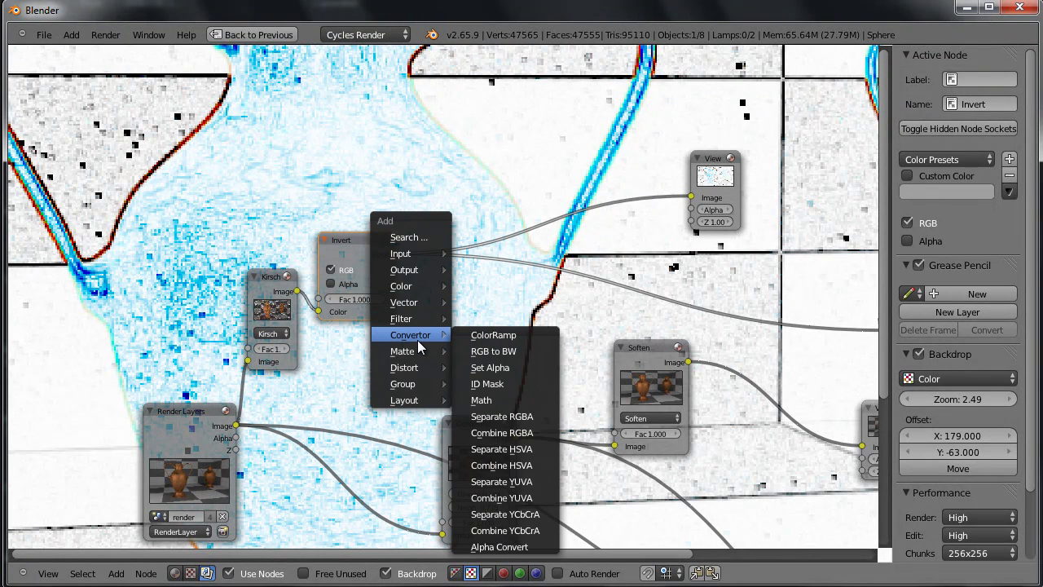
click(532, 351)
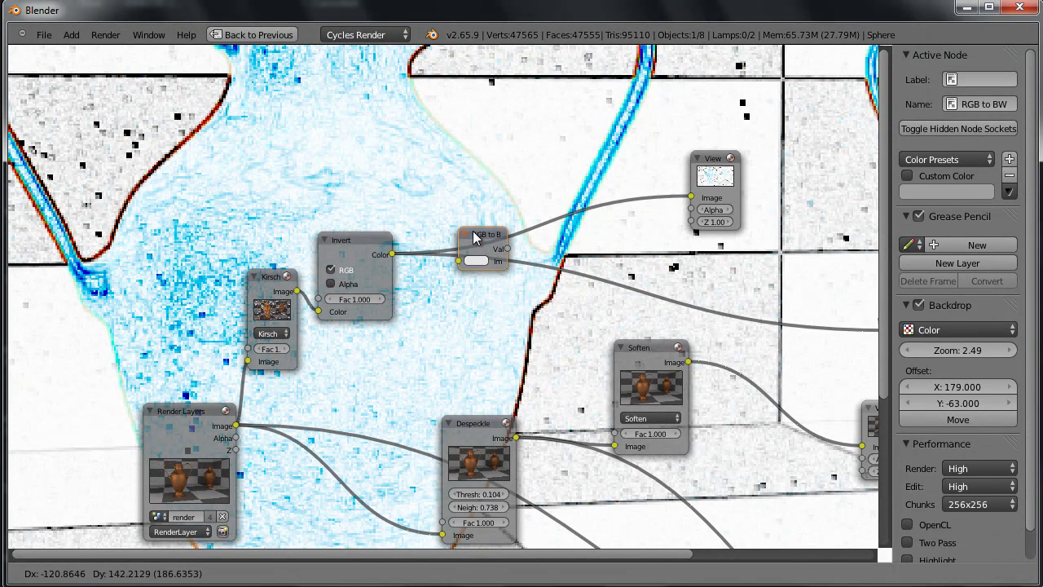
click(476, 224)
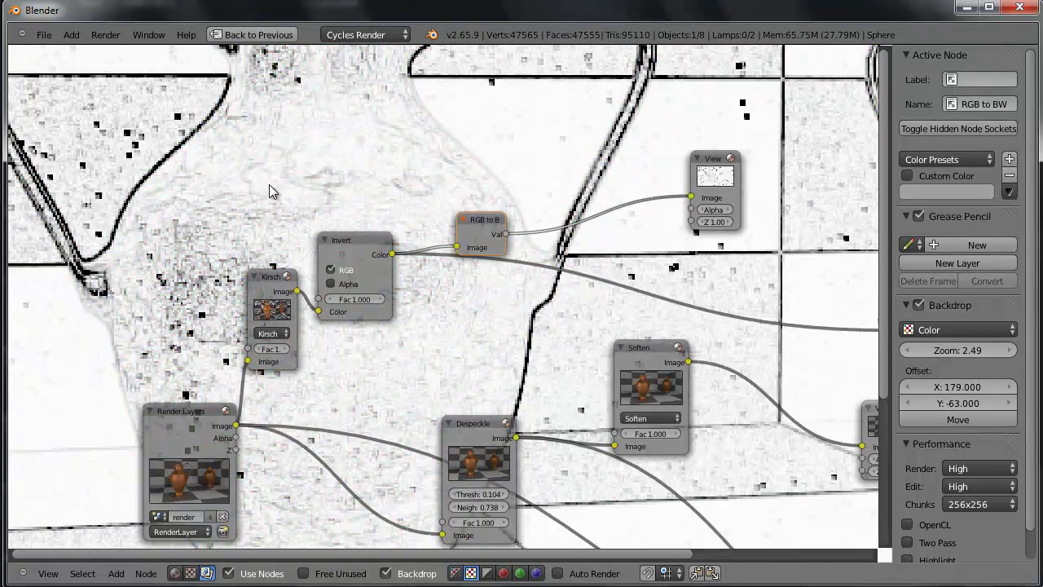
scroll(272, 191, down, 2)
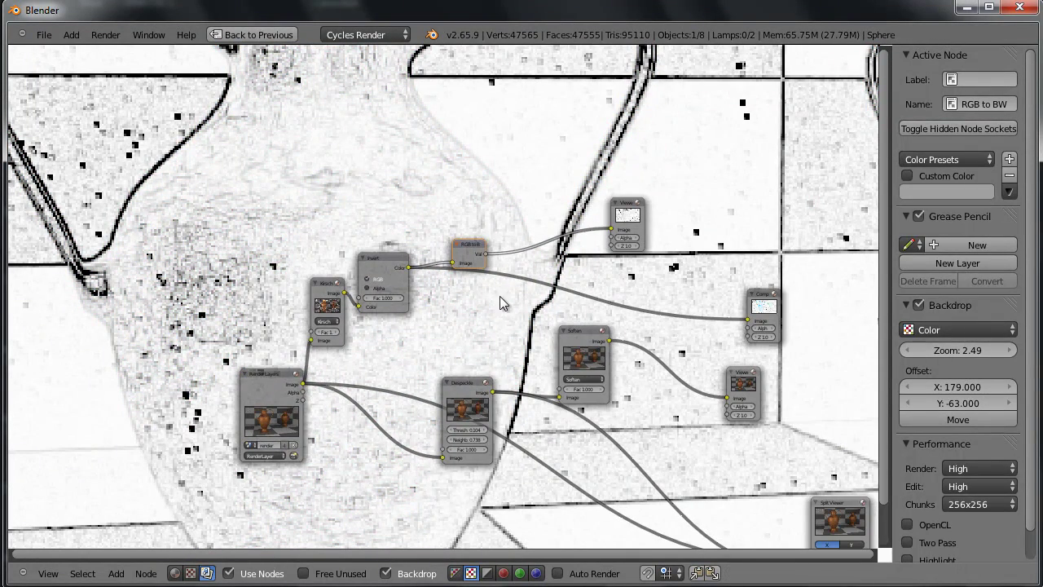
scroll(493, 314, up, 3)
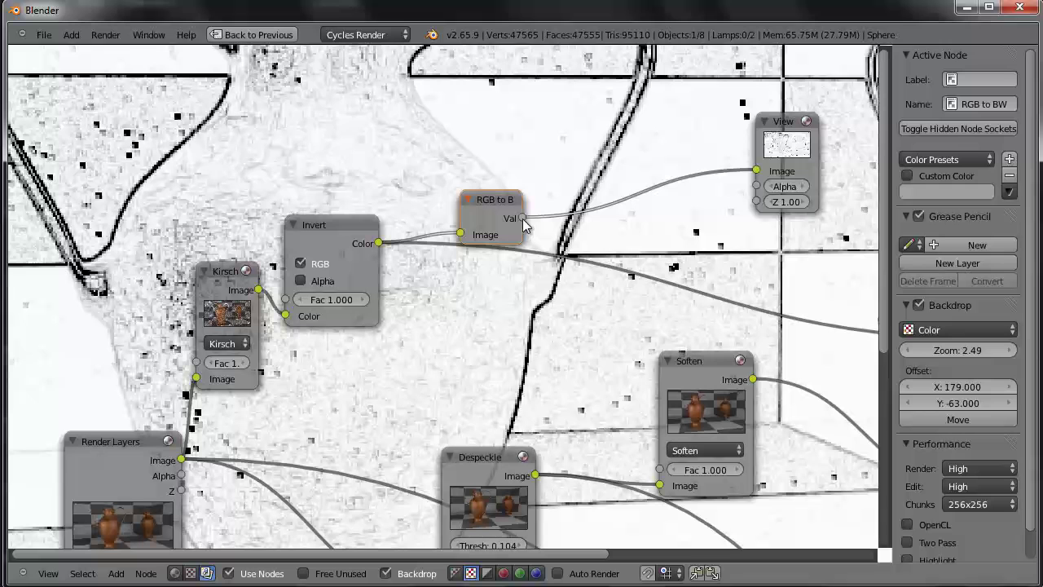
Connect the RGB to BW Val output to the Soften node's Fac input
drag(523, 218, 662, 470)
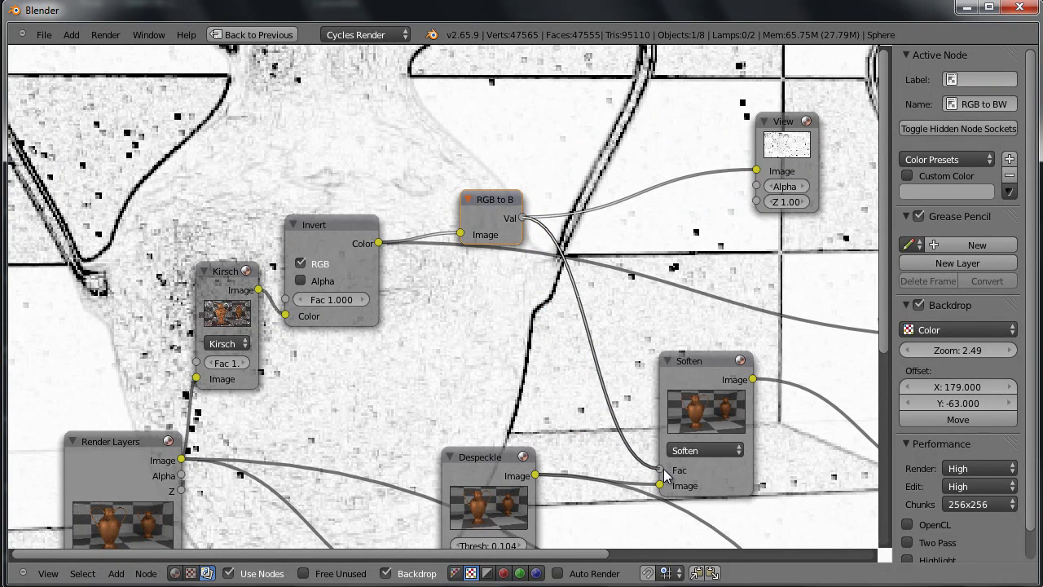
drag(699, 362, 648, 301)
scroll(489, 340, down, 2)
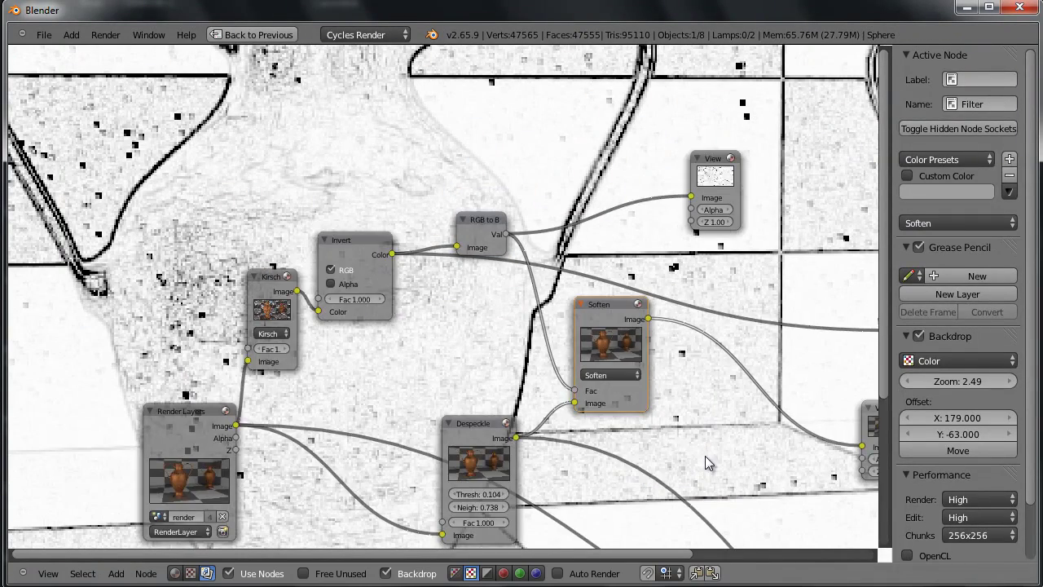
Move the Split Viewer node to the centre and set its factor to 0
middle_drag(703, 468, 457, 332)
middle_drag(694, 421, 639, 312)
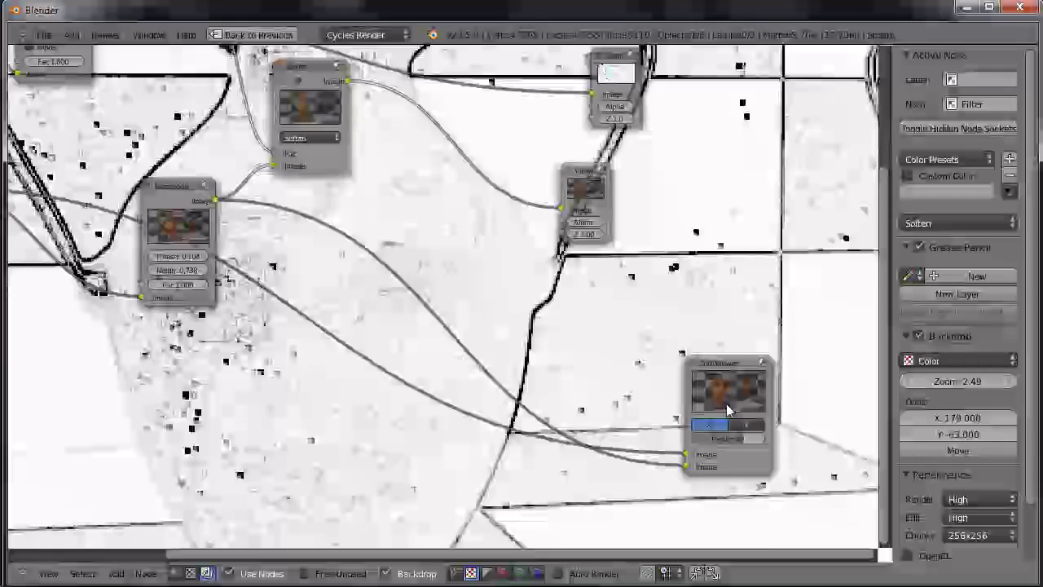
click(725, 406)
scroll(504, 383, down, 2)
middle_drag(332, 371, 378, 405)
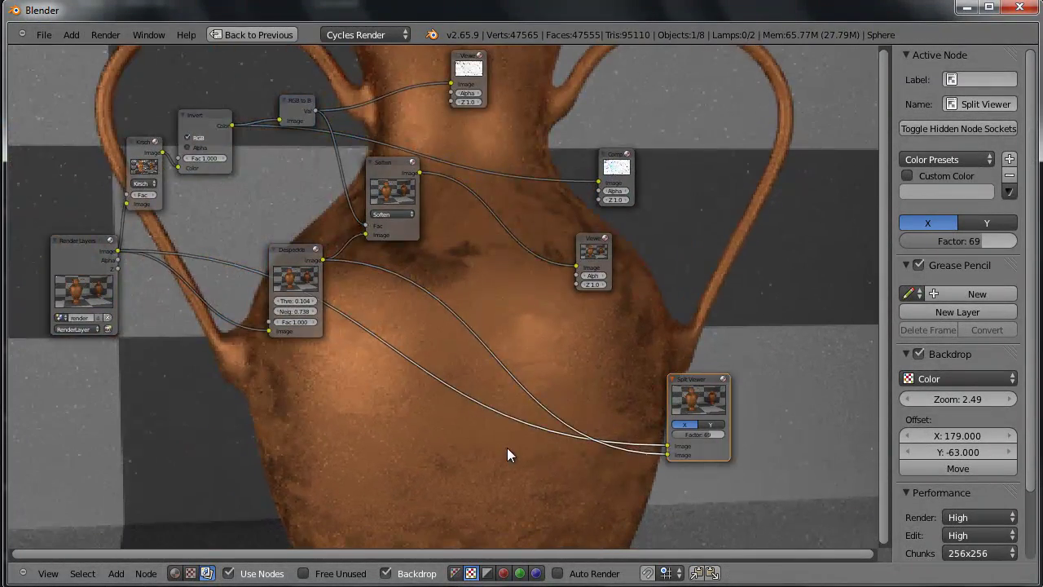
scroll(509, 444, up, 3)
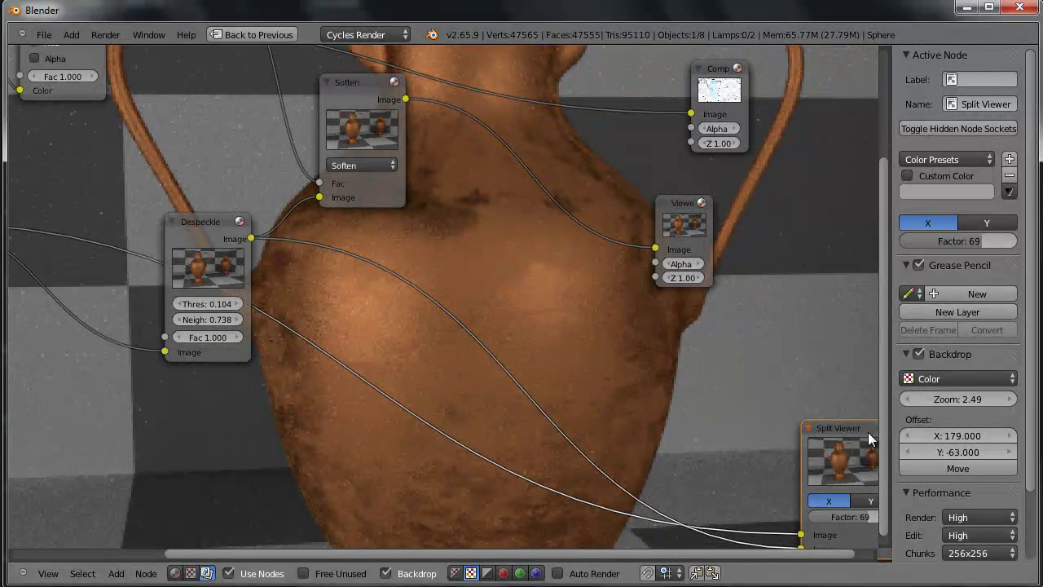
drag(866, 435, 592, 324)
drag(607, 363, 538, 367)
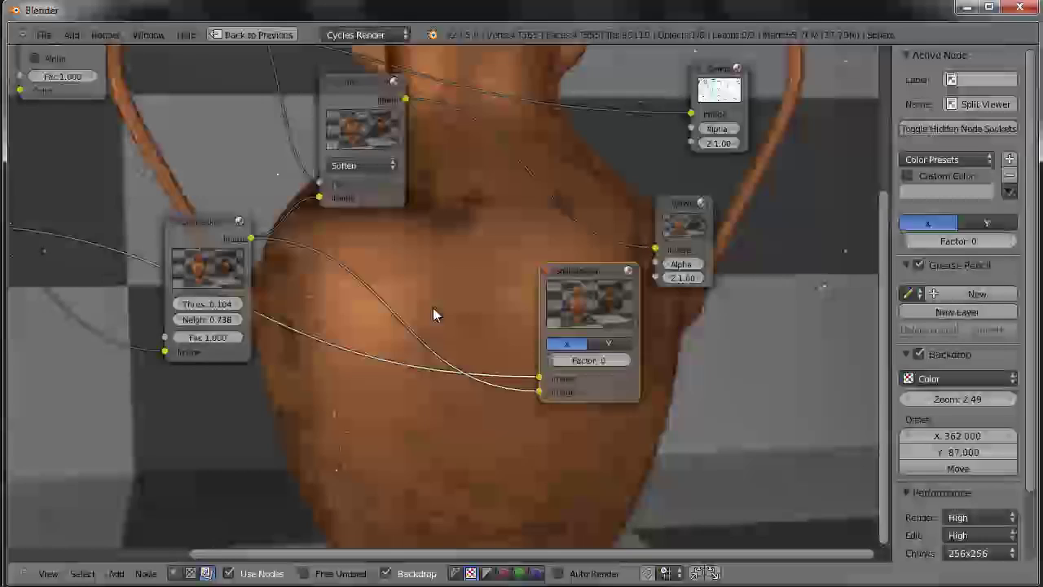
Slide the Split Viewer factor to 43
scroll(434, 310, up, 1)
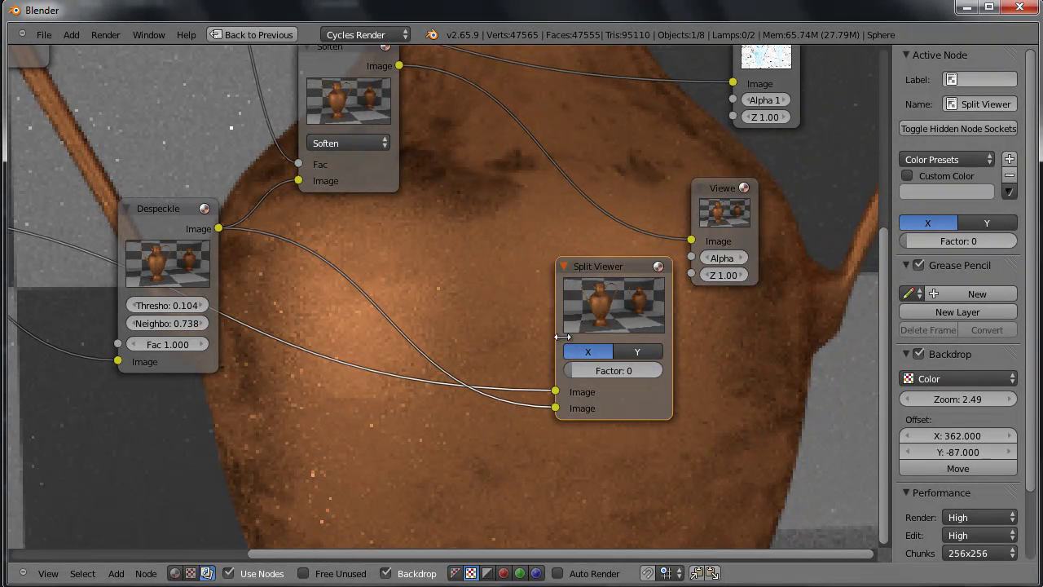
drag(570, 372, 623, 370)
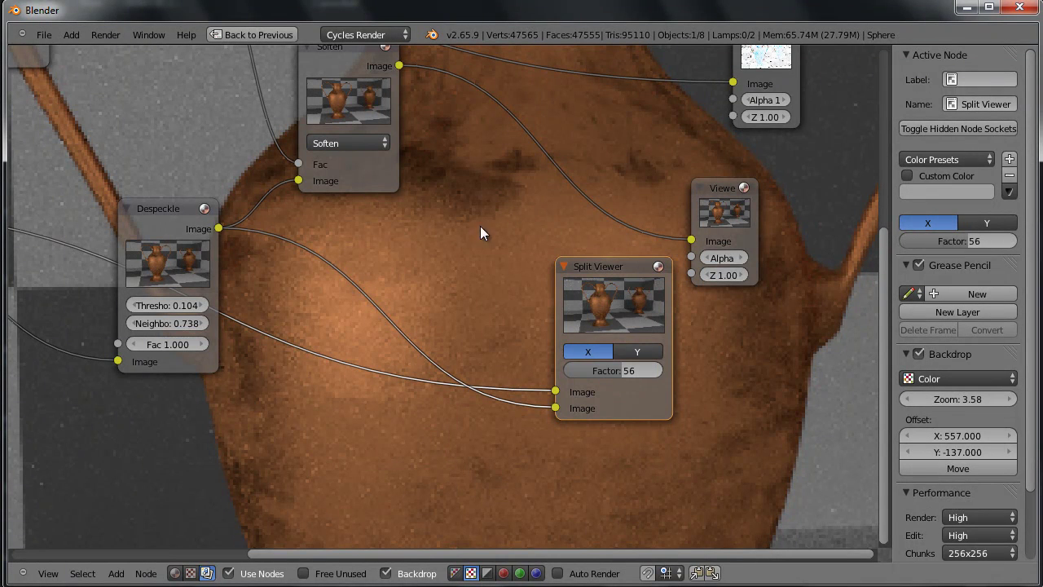
scroll(471, 234, down, 2)
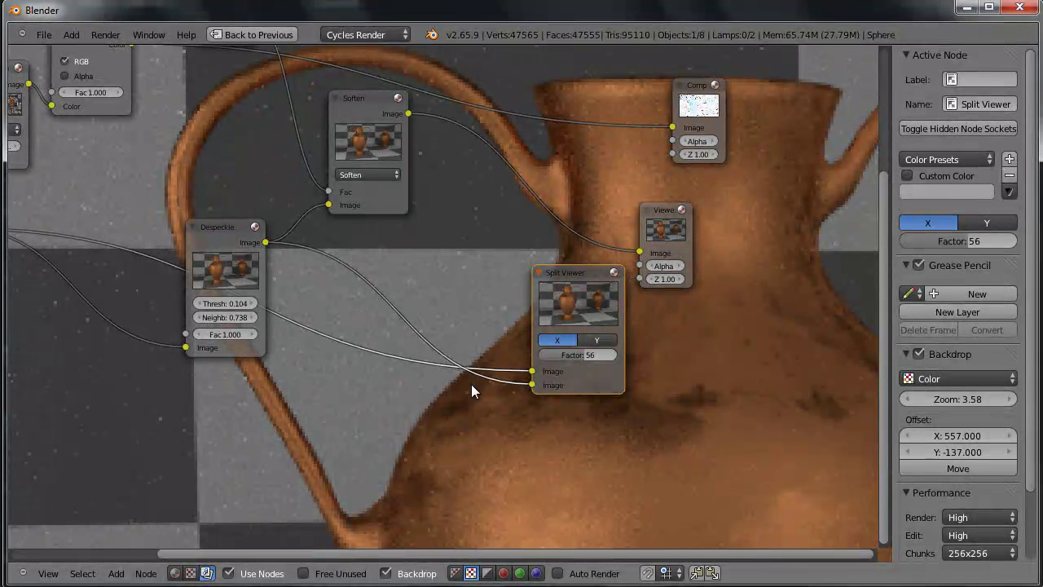
mouse_move(576, 362)
mouse_down()
mouse_move(547, 359)
mouse_move(569, 363)
mouse_up()
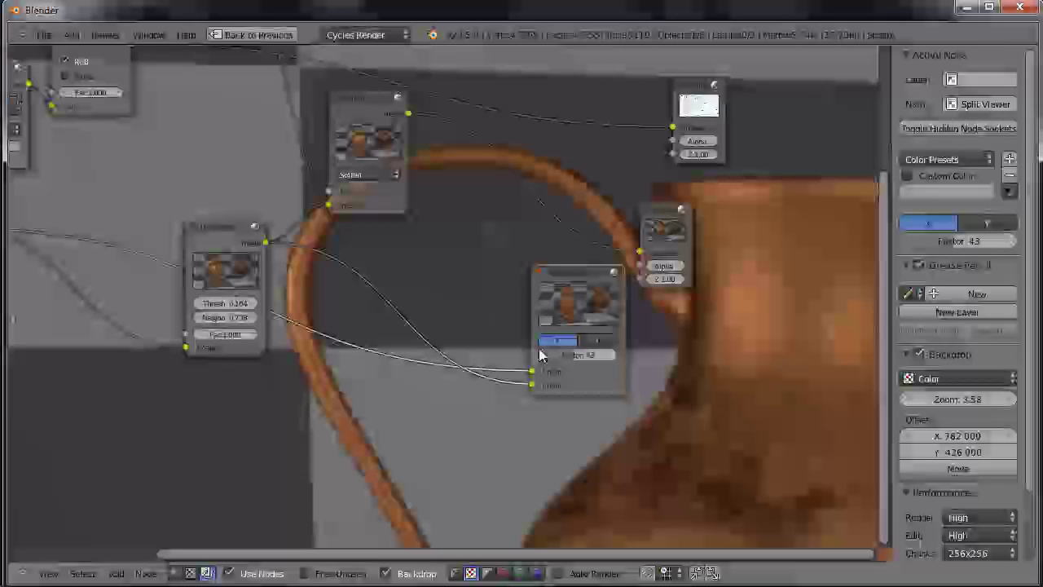
Reconnect the RGB to BW Val to Soften's Fac and shift the backdrop up-left
middle_drag(210, 149, 309, 266)
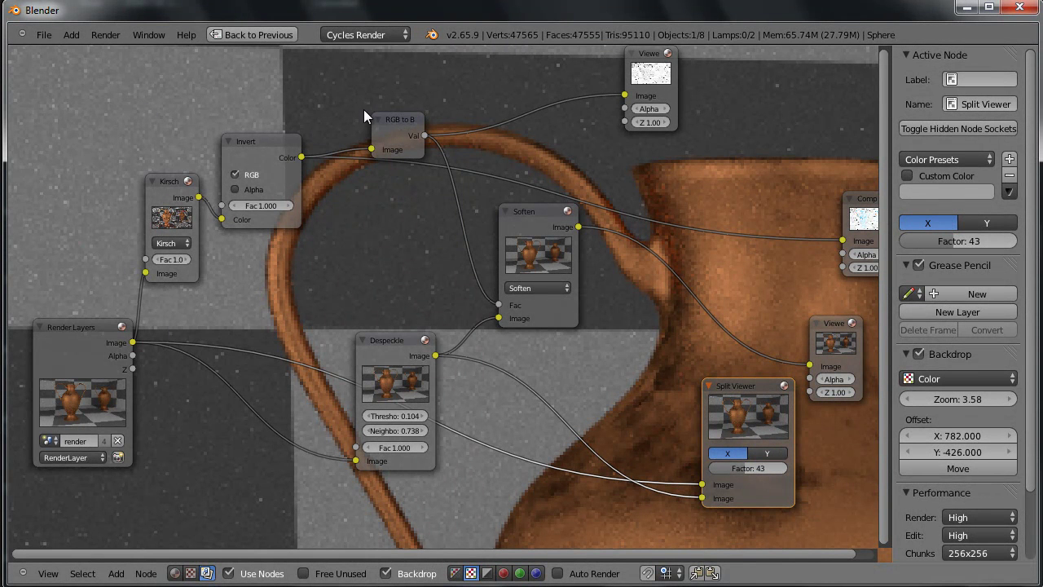
drag(501, 305, 500, 305)
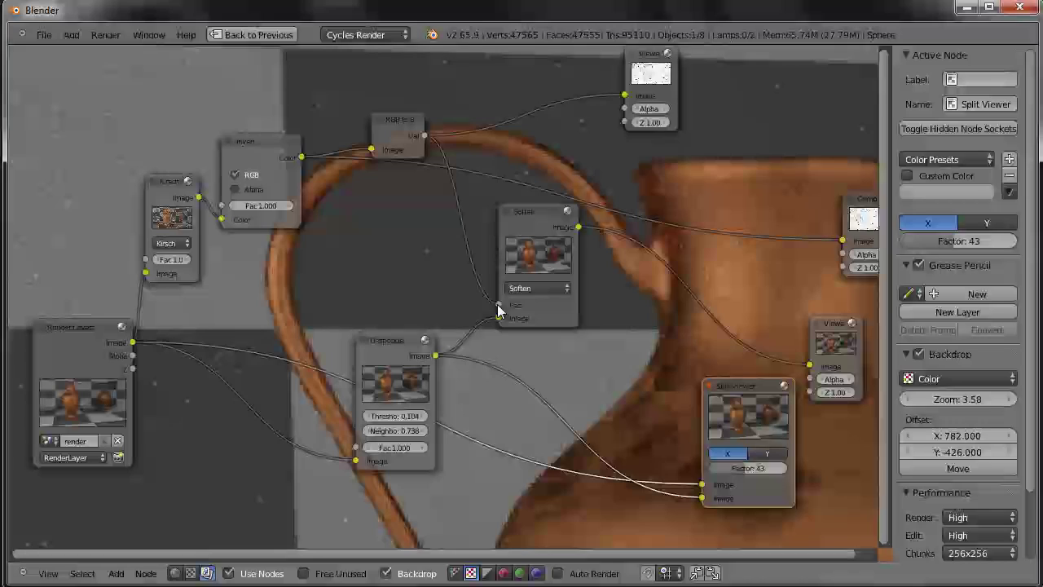
alt+middle_drag(636, 411, 517, 350)
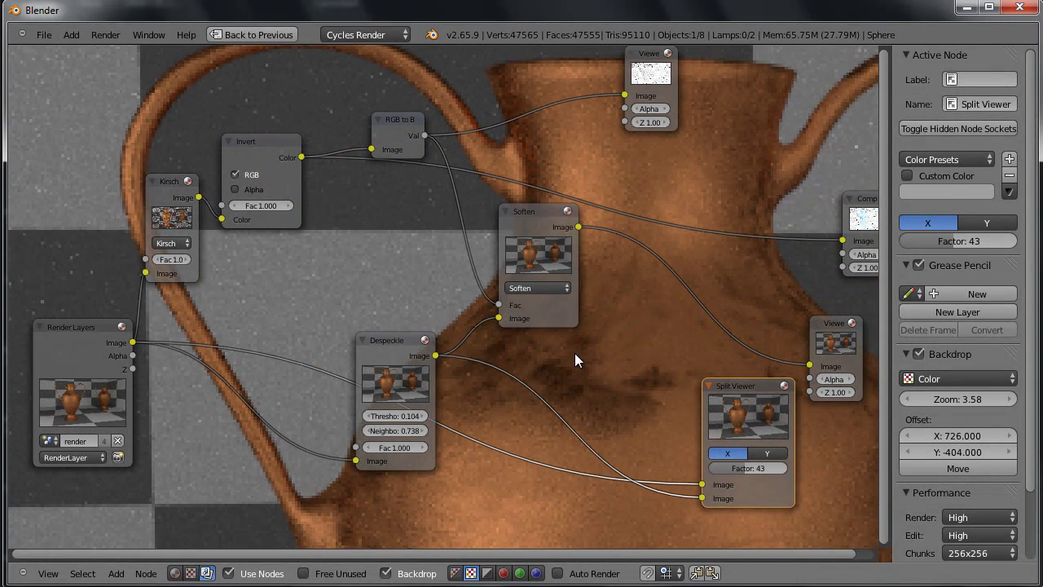
scroll(575, 353, down, 3)
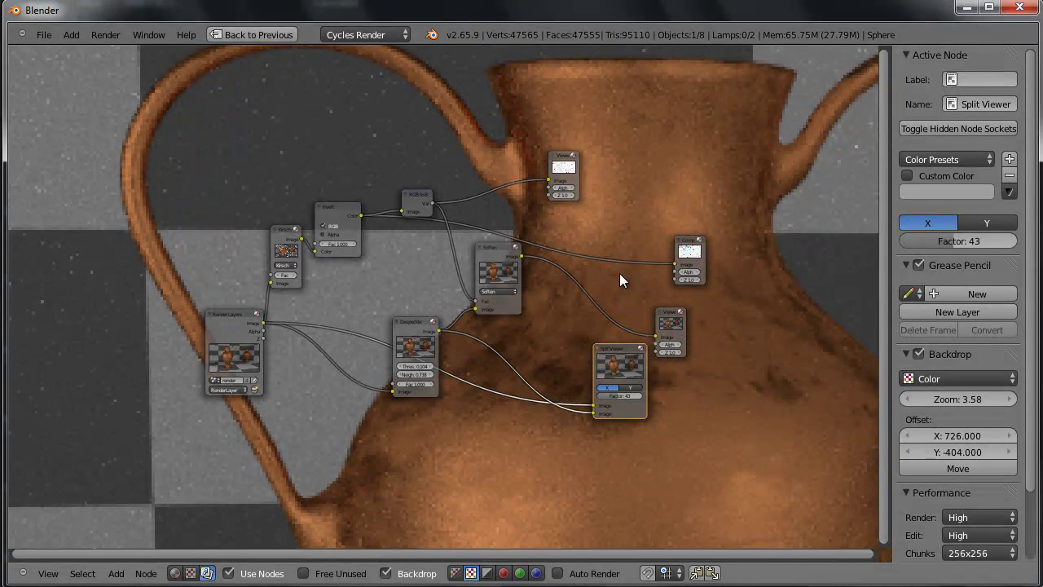
key(ctrl+Up)
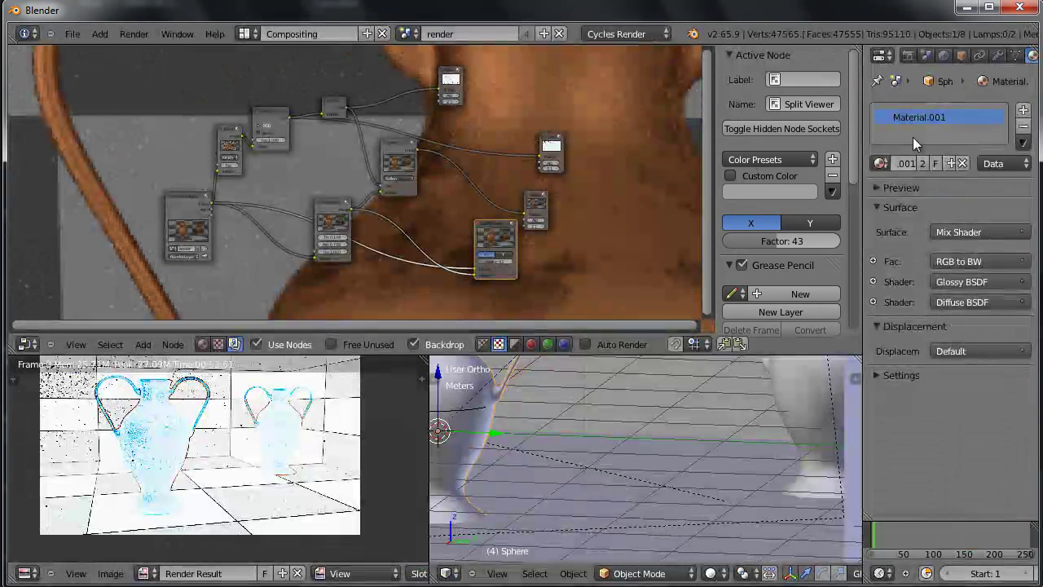
click(909, 57)
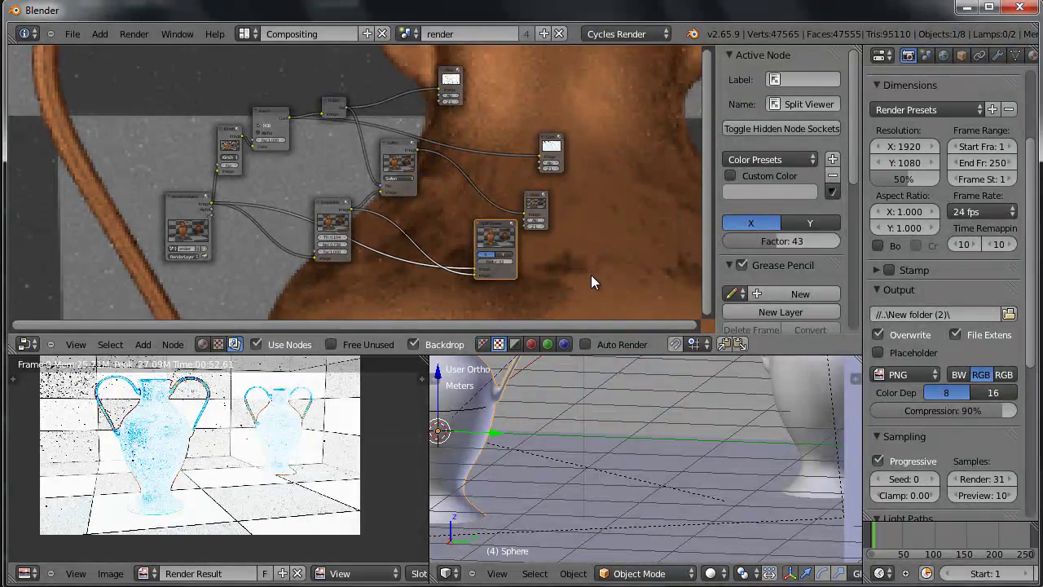
key(ctrl+Up)
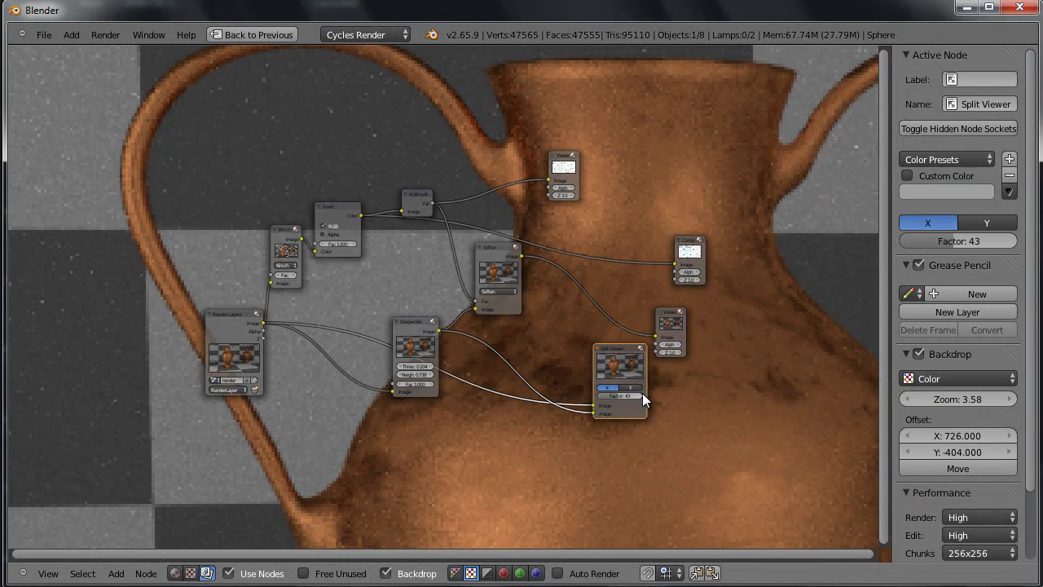
Zoom out the node editor and drag the Split Viewer factor to 100
scroll(642, 389, down, 2)
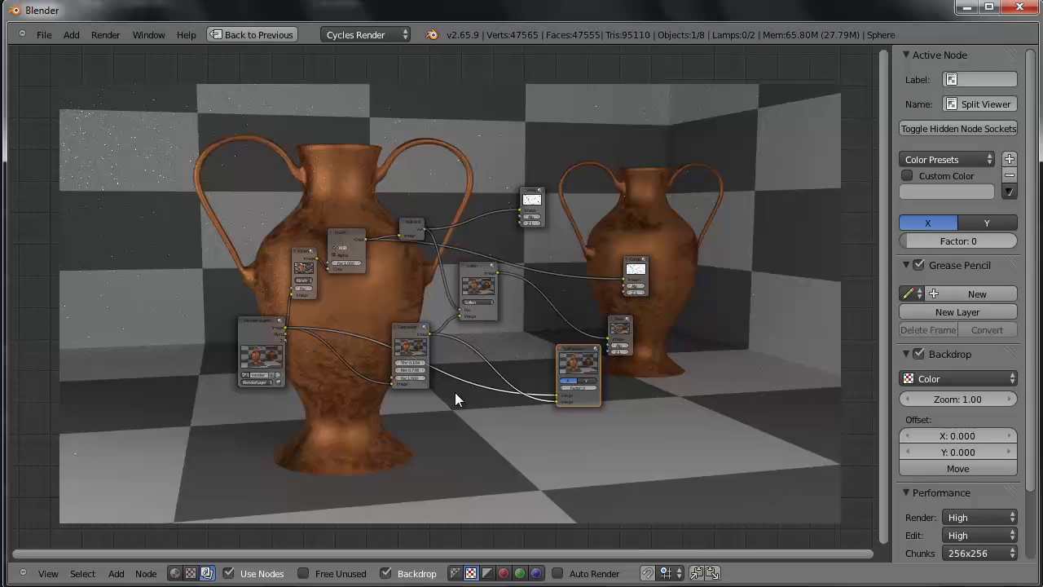
drag(567, 393, 650, 391)
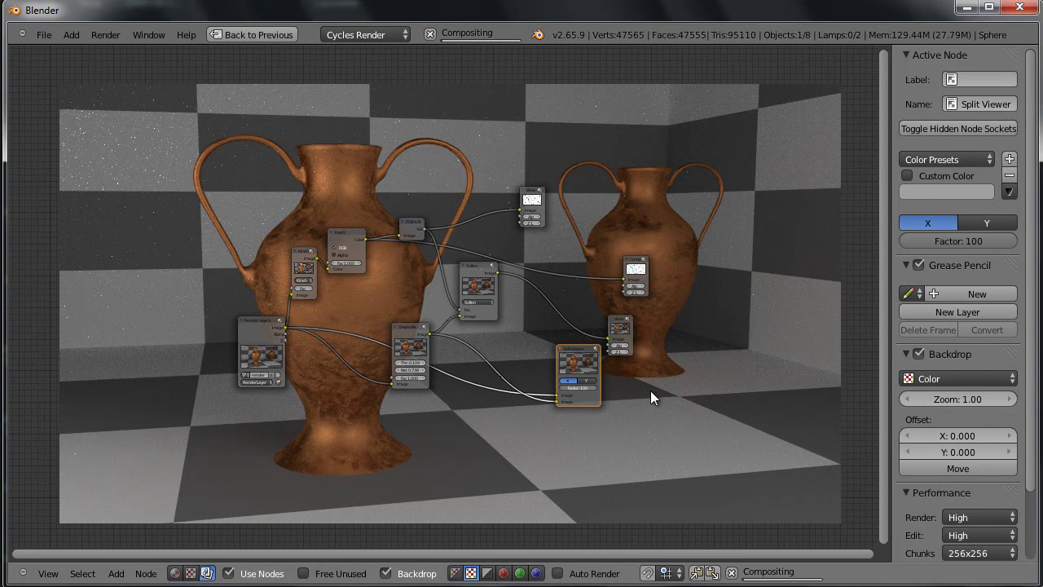